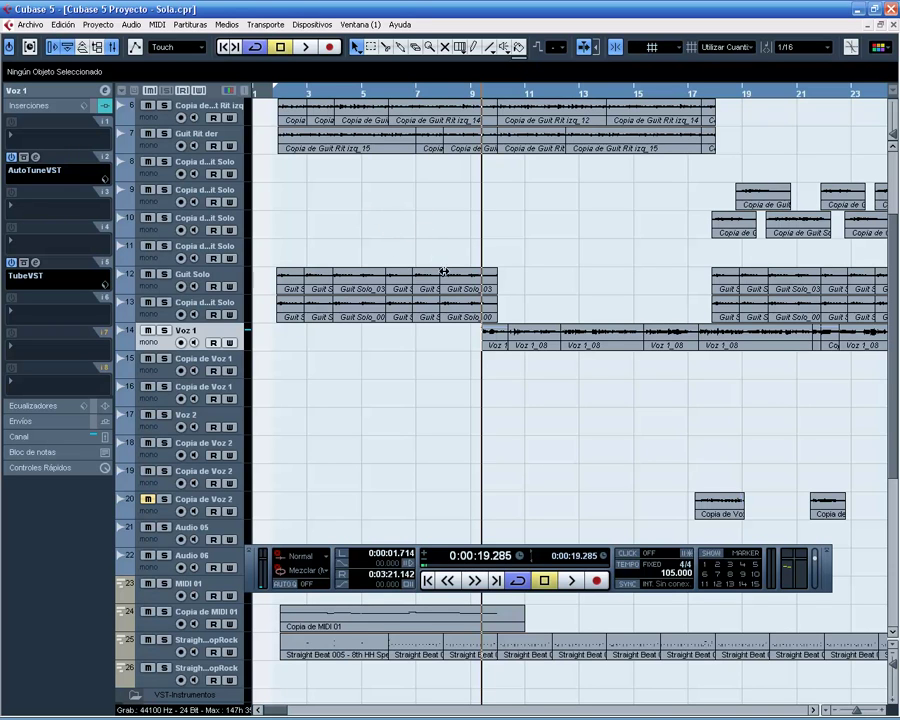
Step: Turn off the TubeVST insert effect on the Voz 1 track
left_click_drag(466, 377, 552, 380)
scroll(360, 360, "up", 4)
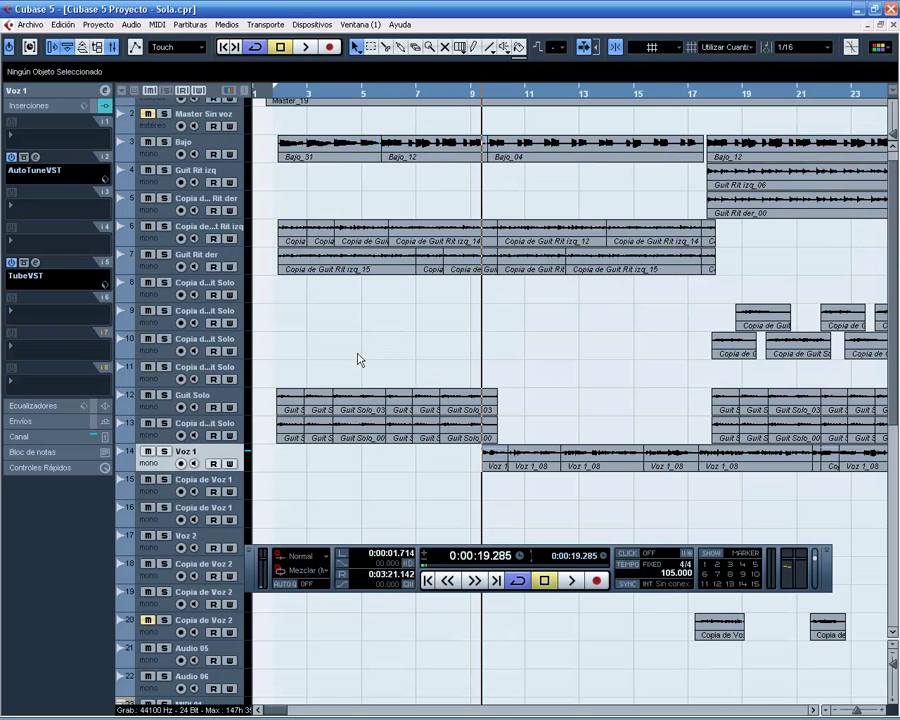
left_click(11, 262)
Step: Load the Compressor into the third insert slot of Voz 1 and solo the track
left_click(34, 210)
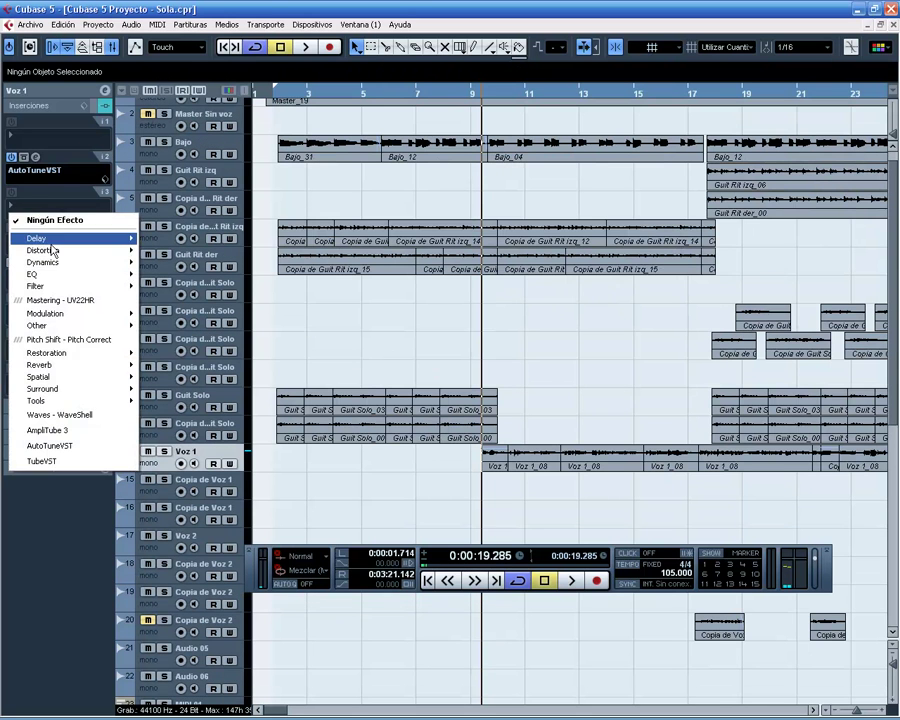
mouse_move(120, 262)
left_click(196, 270)
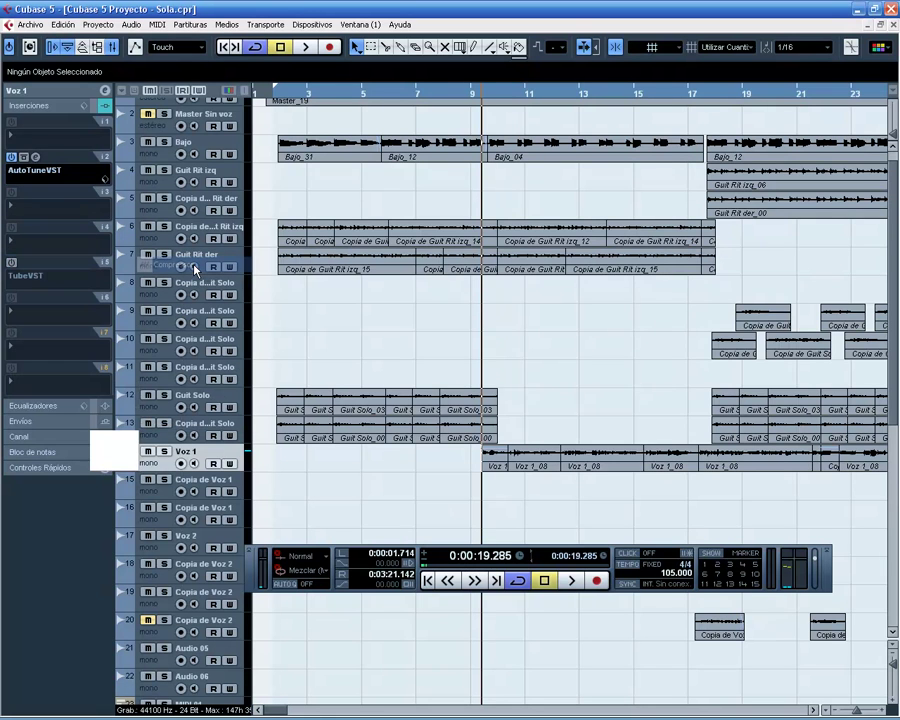
left_click_drag(599, 365, 582, 231)
left_click(165, 452)
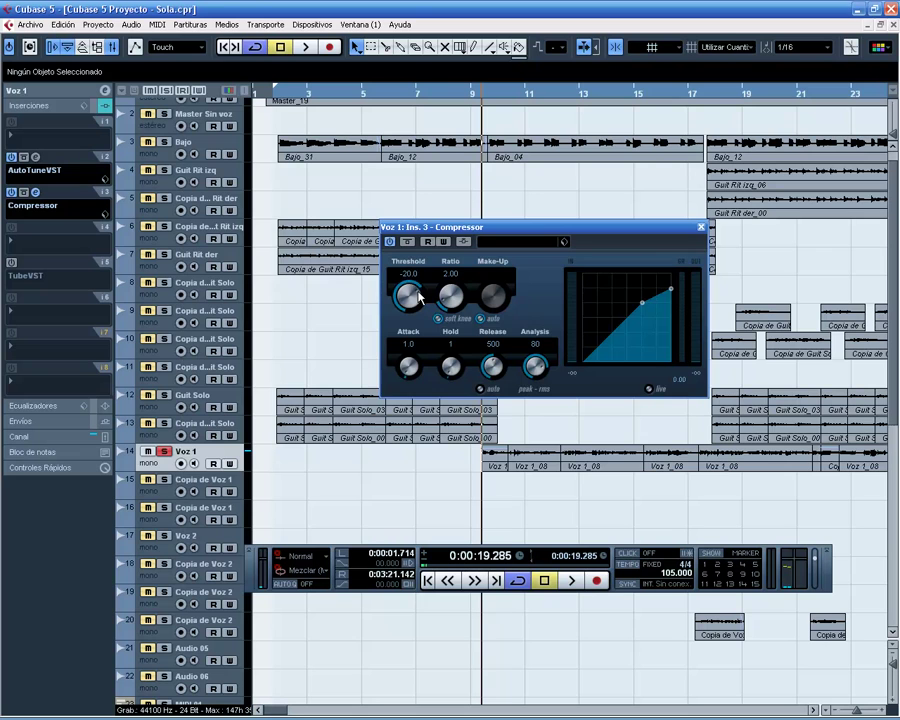
Step: Set the Voz 1 compressor's threshold to -21.6 and its ratio to 2.50
left_click_drag(420, 297, 424, 323)
left_click_drag(416, 311, 421, 288)
left_click_drag(418, 293, 420, 297)
left_click_drag(446, 304, 454, 332)
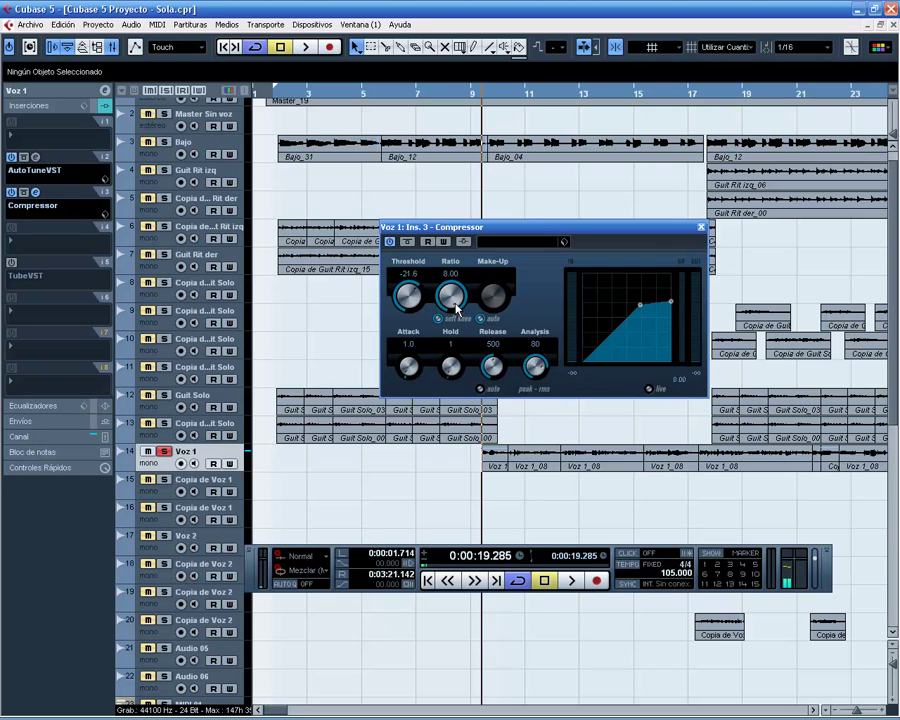
left_click_drag(456, 309, 436, 298)
left_click_drag(510, 235, 501, 223)
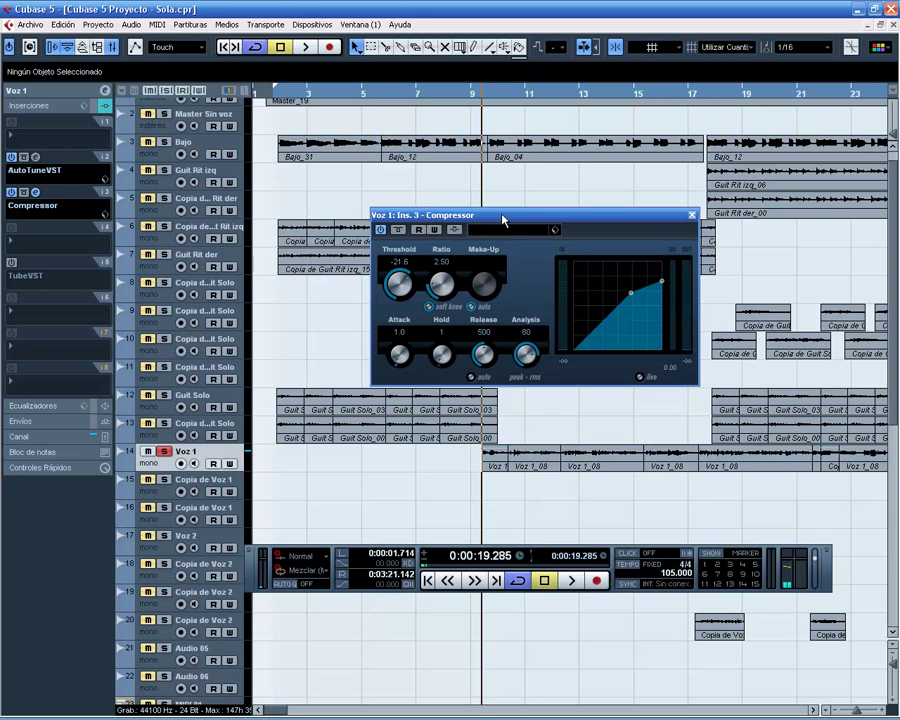
left_click_drag(503, 220, 512, 296)
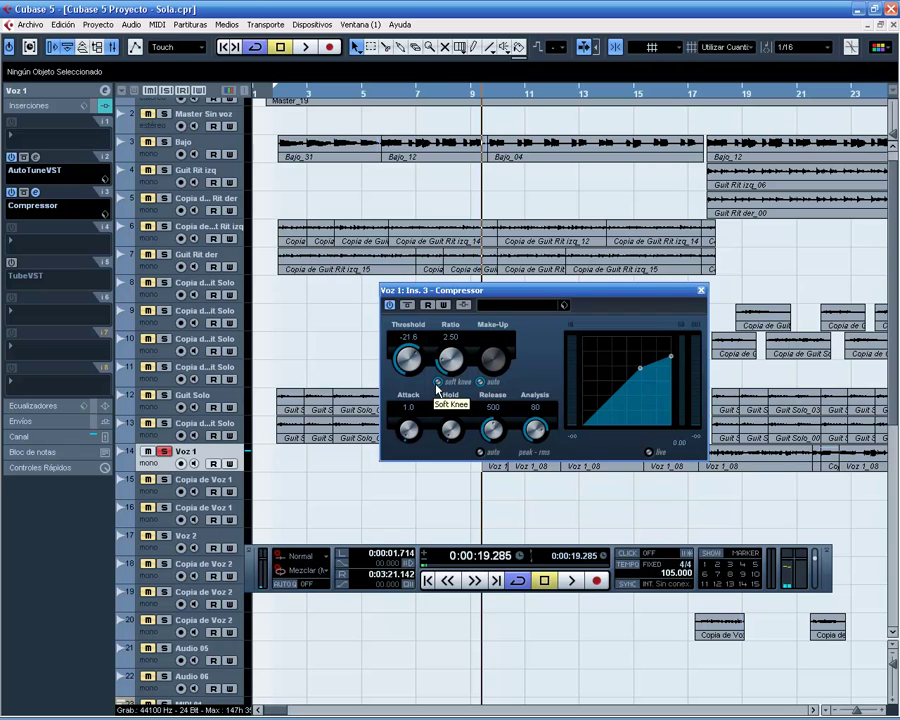
Step: Adjust the compressor to a ratio of 2.83, an attack of 17.8 and a release of 92
left_click_drag(447, 366, 455, 358)
left_click_drag(408, 430, 404, 442)
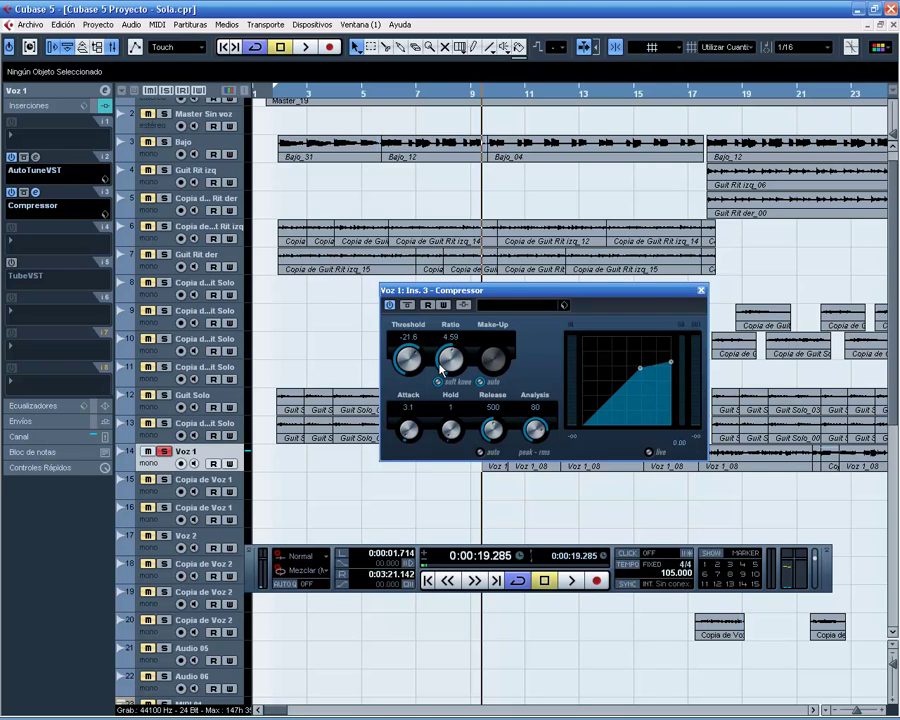
left_click_drag(492, 425, 487, 433)
left_click_drag(454, 354, 451, 360)
left_click_drag(406, 443, 405, 435)
left_click_drag(489, 432, 487, 439)
left_click_drag(522, 292, 554, 257)
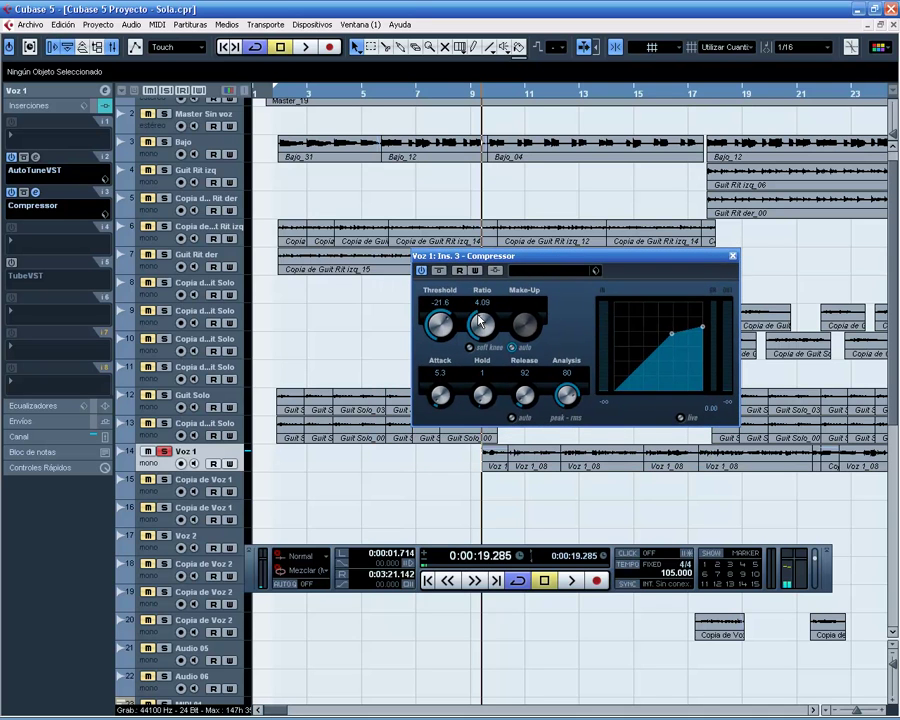
left_click_drag(481, 322, 470, 324)
left_click_drag(438, 396, 431, 398)
left_click_drag(556, 256, 523, 244)
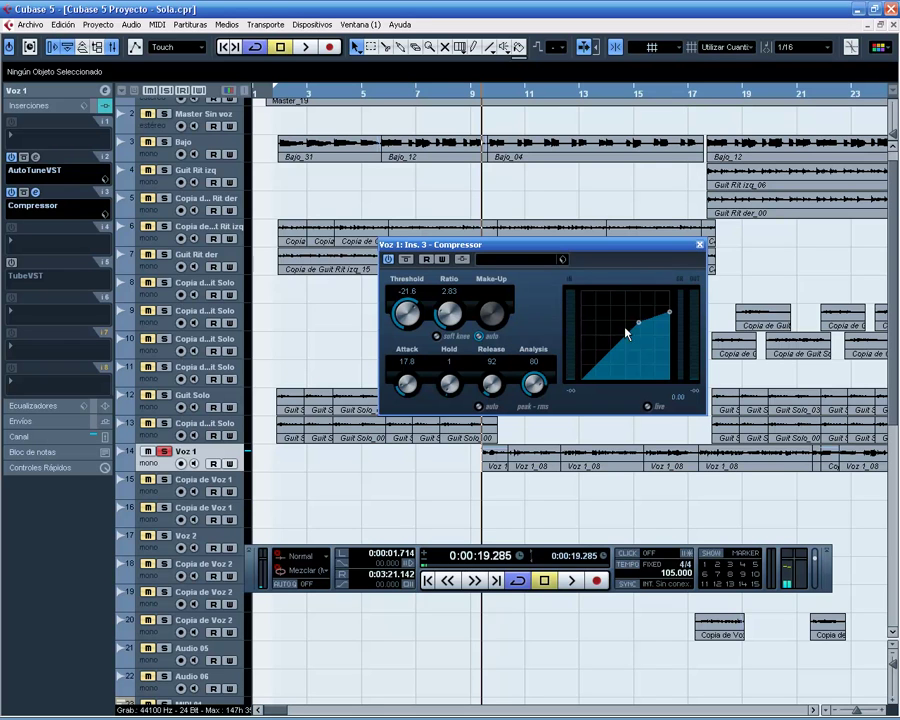
left_click_drag(575, 244, 588, 263)
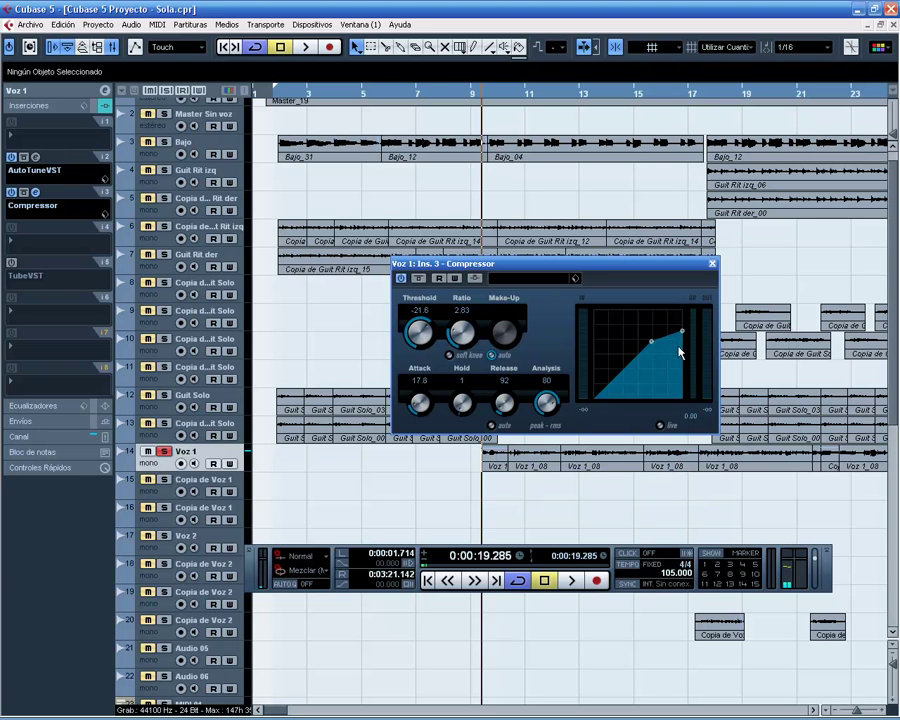
Step: Try manual make-up gain on the compressor by switching automatic make-up off, and restore the automatic setting
left_click(492, 357)
left_click(492, 357)
left_click(492, 358)
scroll(488, 337, "up", 2)
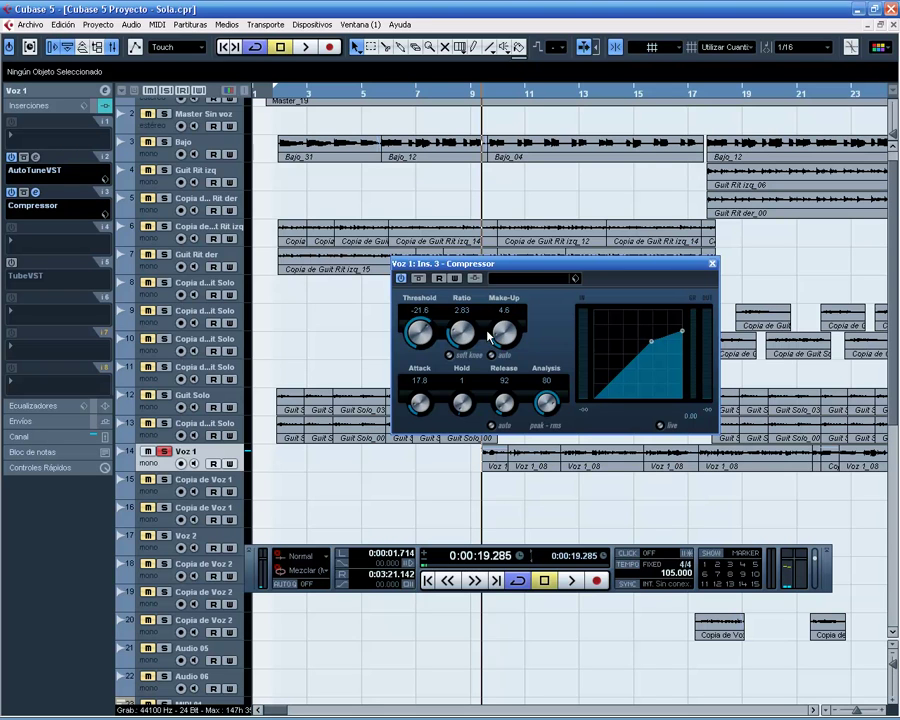
left_click(505, 332, "ctrl")
left_click(491, 356)
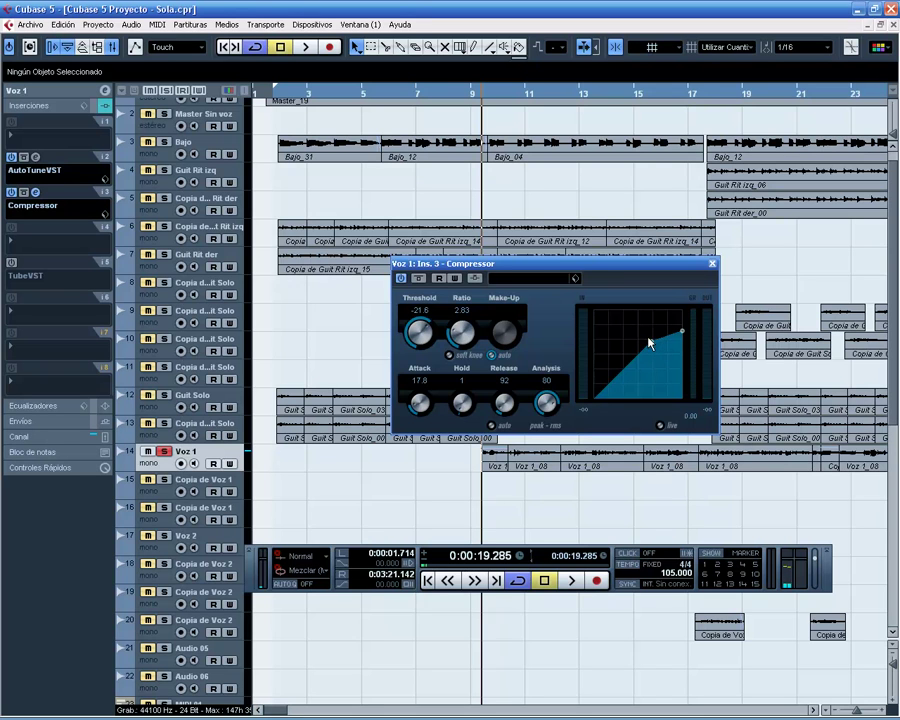
Step: Set the compressor's attack time to 20.9 and its release time to 218
left_click_drag(420, 400, 425, 403)
left_click_drag(418, 414, 405, 405)
scroll(496, 412, "up", 3)
scroll(493, 410, "up", 5)
scroll(503, 403, "up", 5)
mouse_move(503, 408)
left_mouse_down()
mouse_move(519, 405)
mouse_move(494, 396)
left_mouse_up()
left_click_drag(514, 403, 487, 406)
left_click_drag(550, 270, 606, 268)
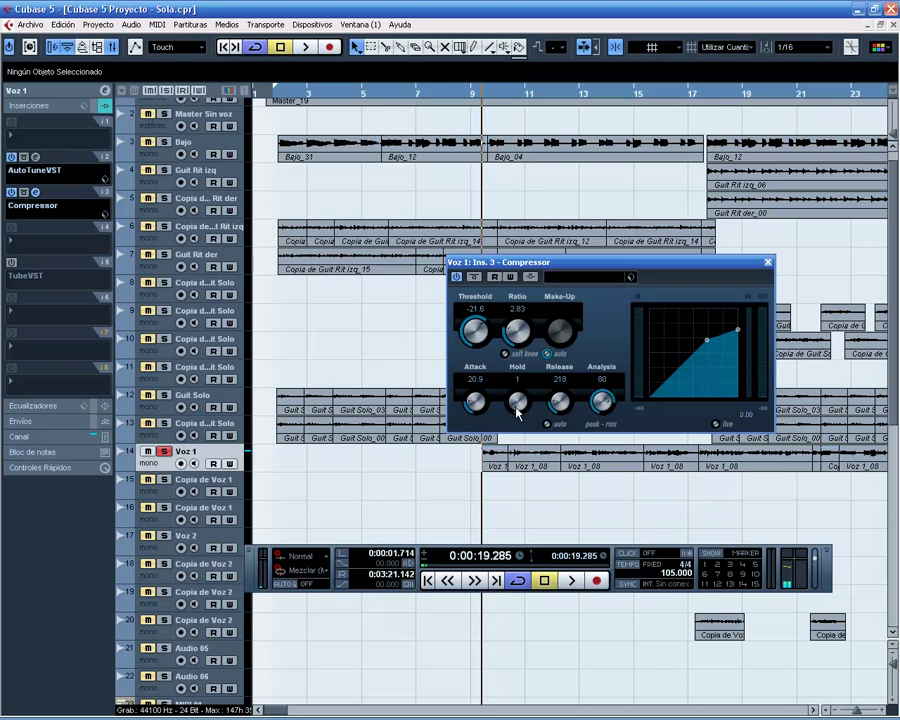
Step: Raise the compressor's hold time to 601 and its ratio to 4.15
mouse_move(517, 413)
left_mouse_down()
mouse_move(499, 395)
mouse_move(517, 402)
left_mouse_up()
left_click_drag(625, 268, 692, 277)
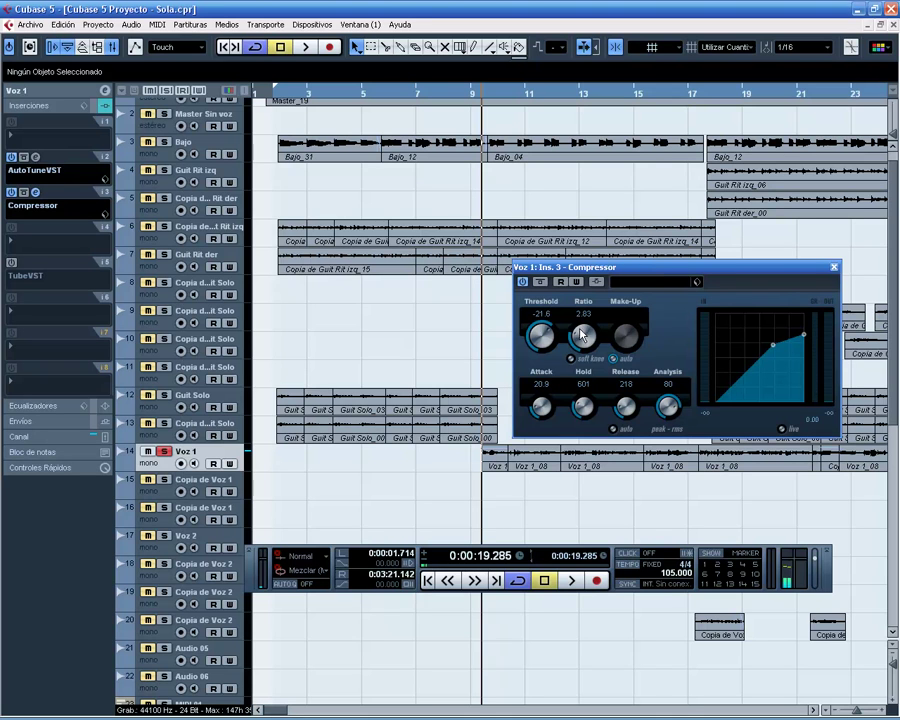
left_click_drag(583, 338, 583, 331)
left_click_drag(657, 271, 653, 270)
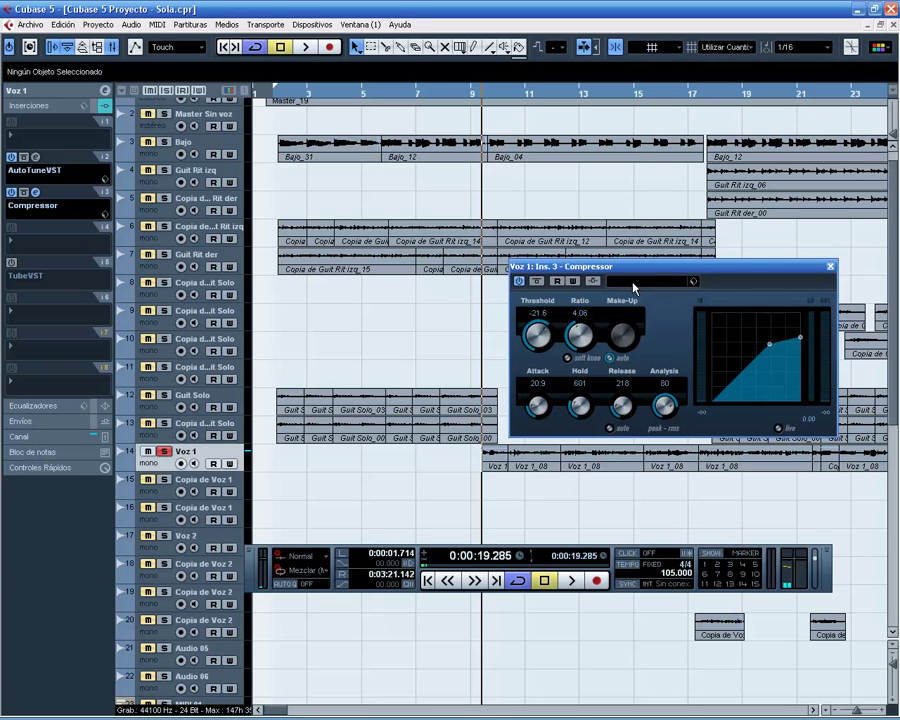
left_click_drag(620, 267, 606, 258)
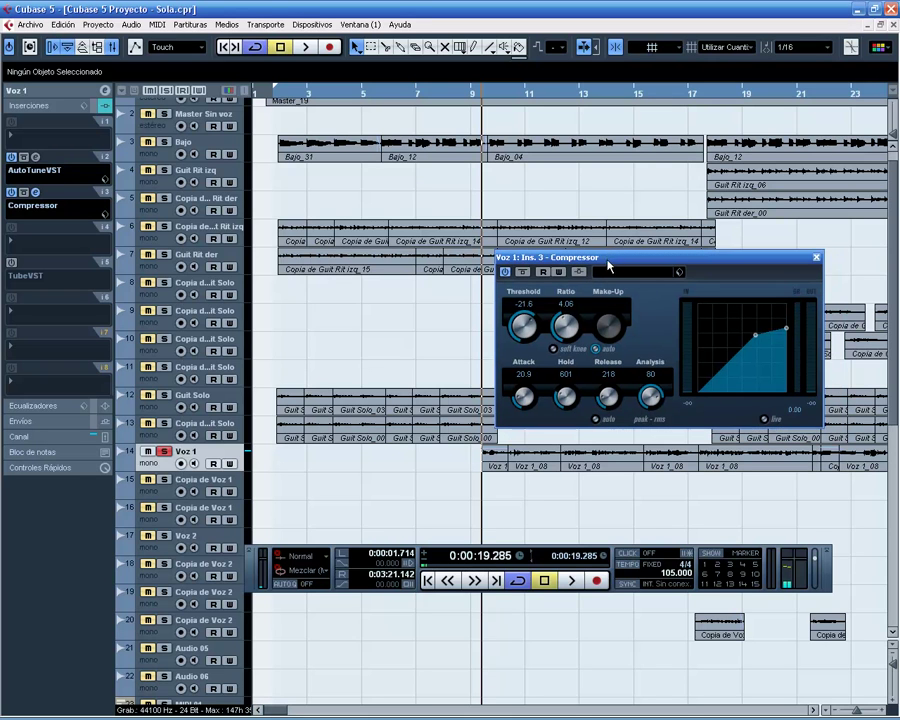
scroll(565, 318, "up", 1)
left_click_drag(640, 257, 659, 258)
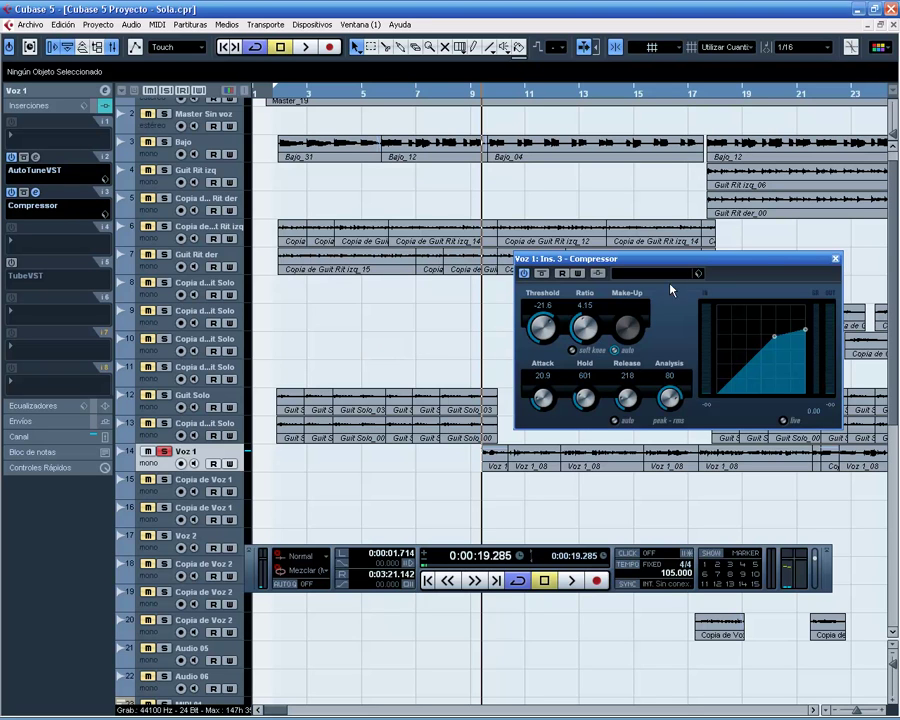
Step: Set the compressor's ratio to 2.86, its attack to 29.9 and its hold to 0
left_click_drag(679, 260, 675, 267)
mouse_move(576, 331)
left_mouse_down()
mouse_move(564, 325)
mouse_move(578, 335)
left_mouse_up()
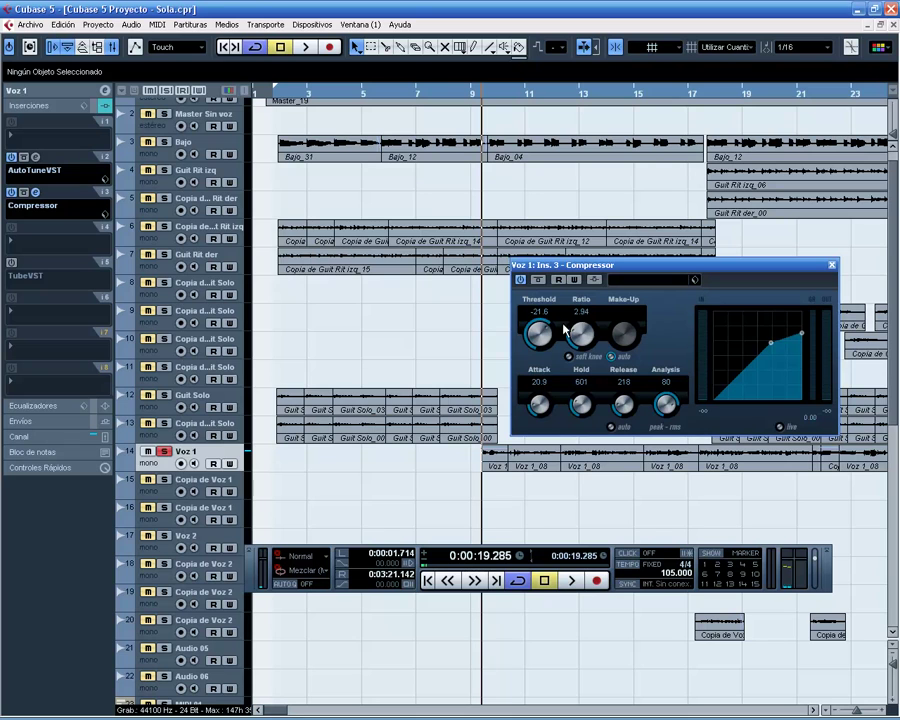
mouse_move(540, 406)
left_mouse_down()
mouse_move(533, 418)
mouse_move(540, 401)
left_mouse_up()
Step: Play back the soloed vocal and examine the compressor's input, gain reduction and output meters
left_click_drag(750, 263, 721, 516)
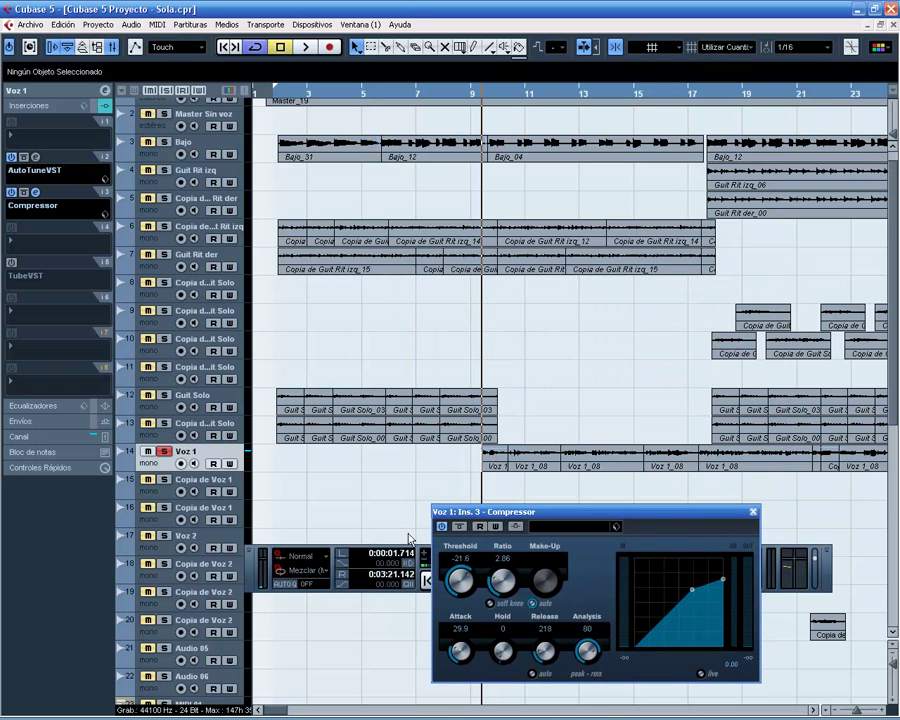
key("space")
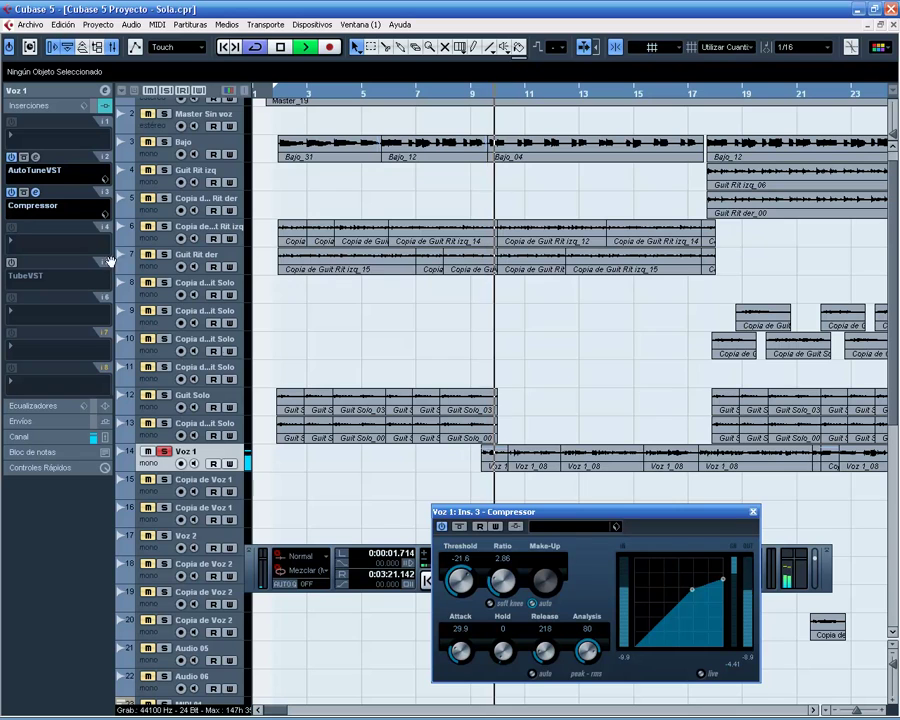
left_click_drag(645, 513, 733, 369)
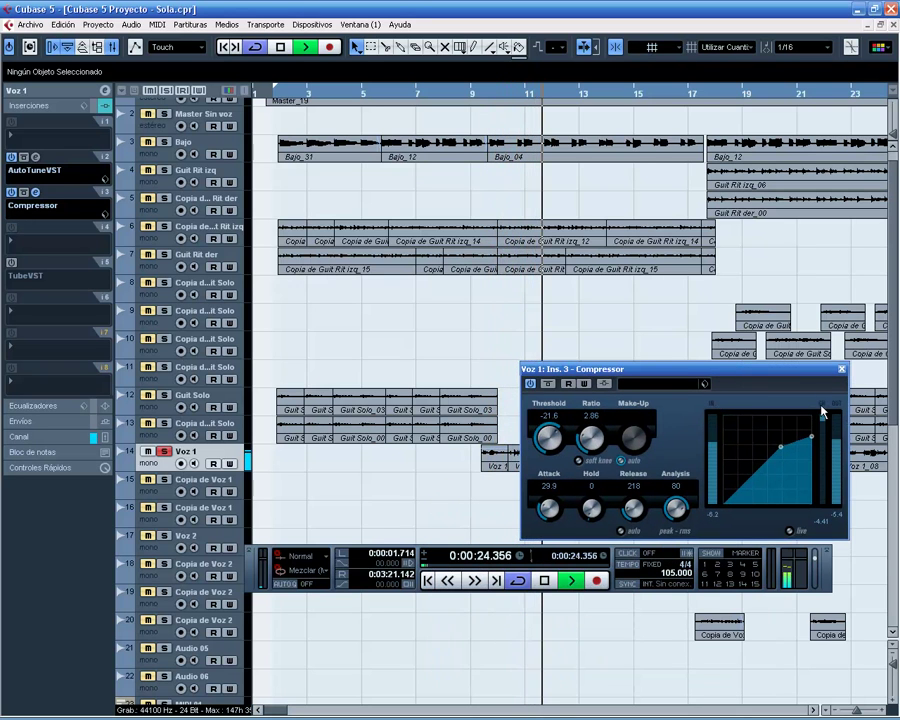
key("space")
left_click_drag(796, 374, 828, 363)
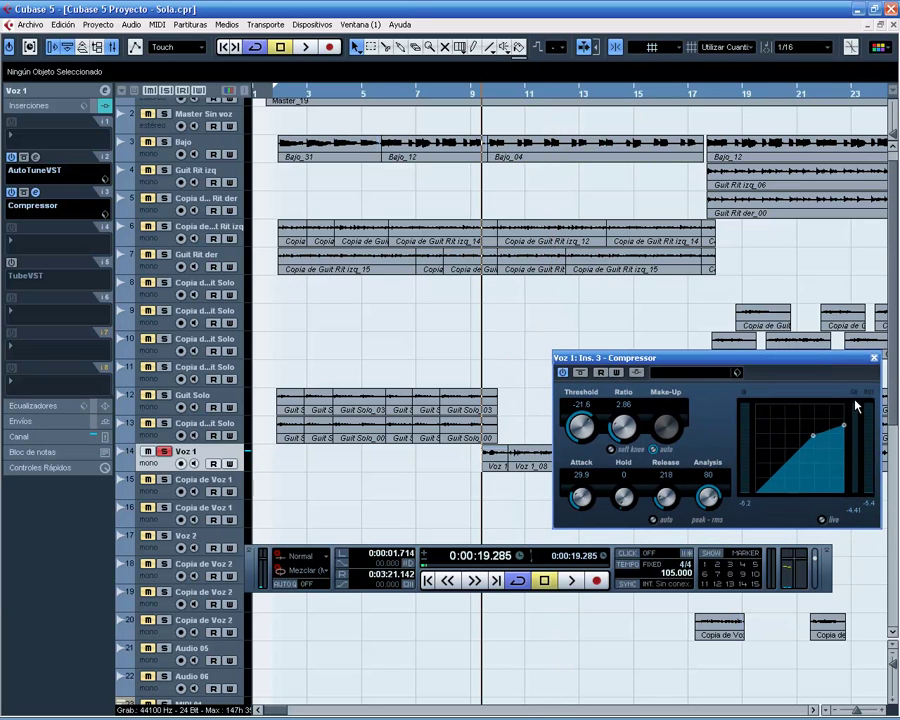
left_click_drag(817, 363, 768, 268)
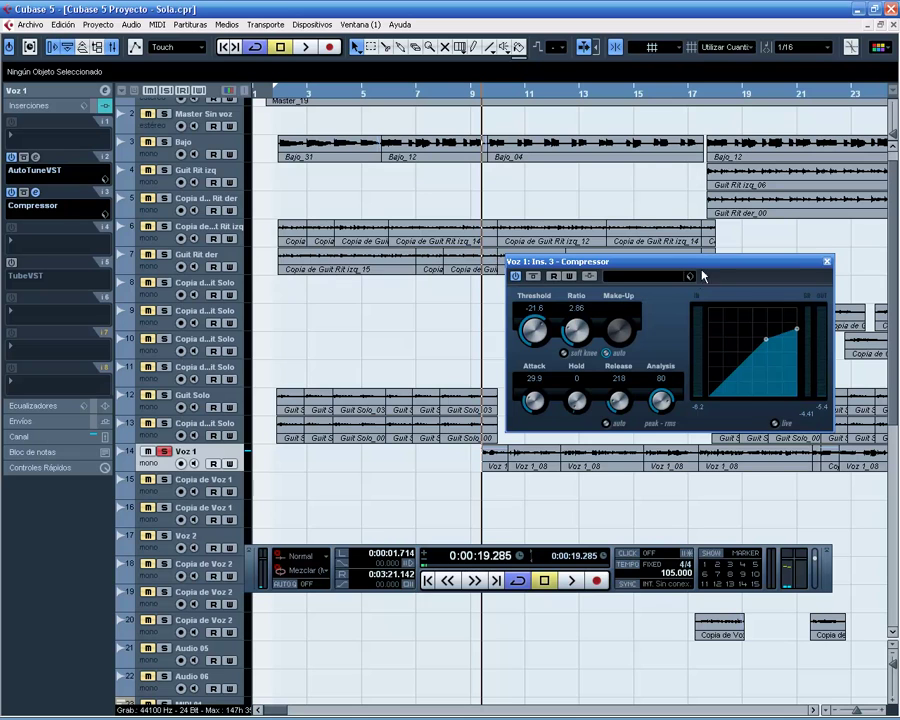
left_click_drag(710, 262, 698, 269)
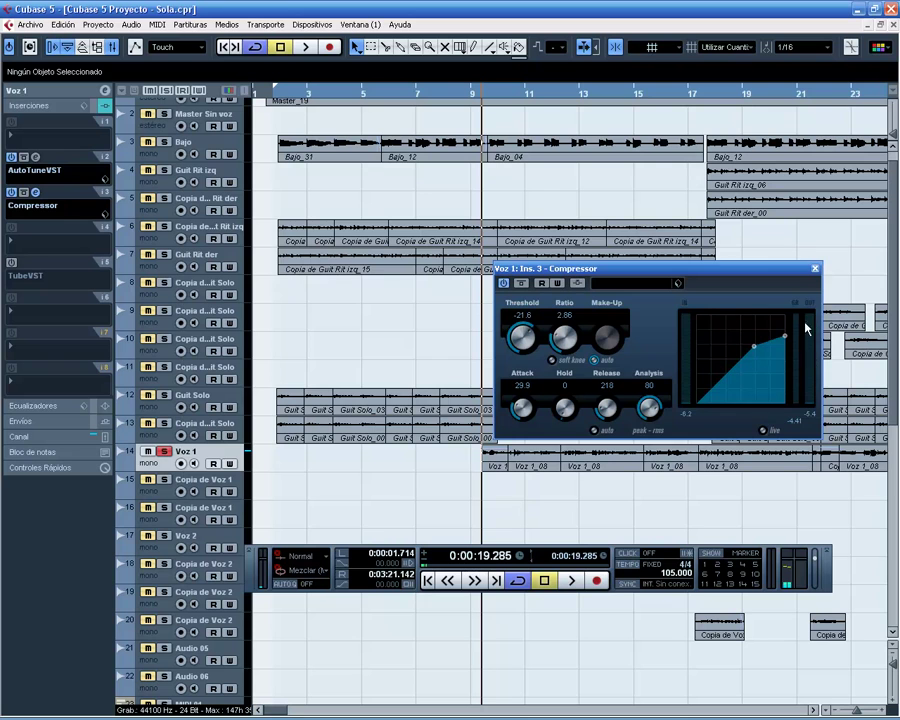
left_click_drag(757, 275, 765, 271)
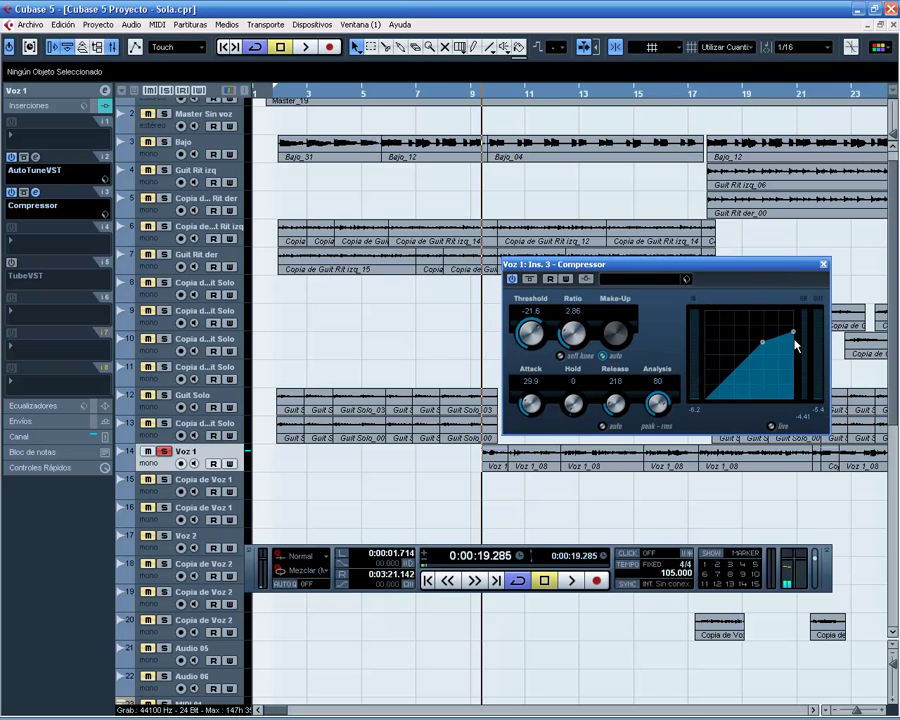
key("space")
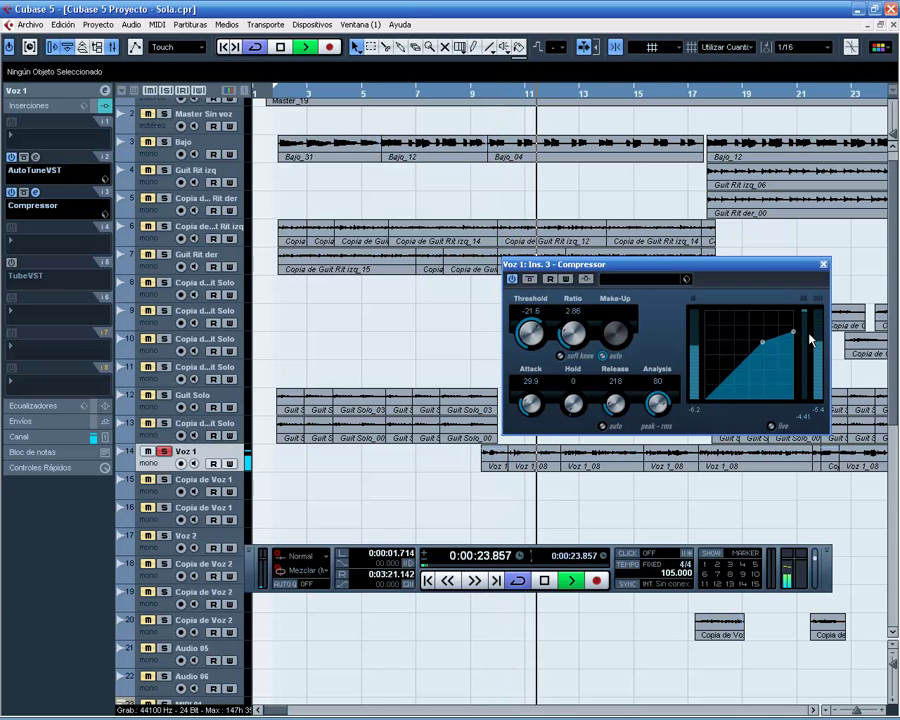
key("space")
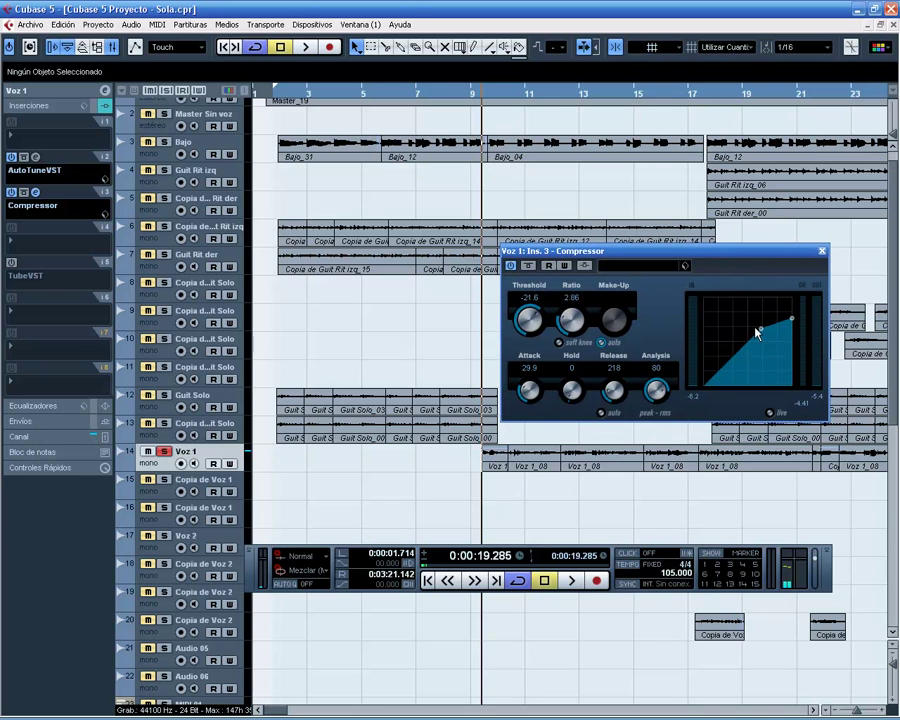
Step: Audition the vocal with the compressor threshold at -34.5, and bring the threshold back up to -21.3
left_click_drag(541, 316, 533, 332)
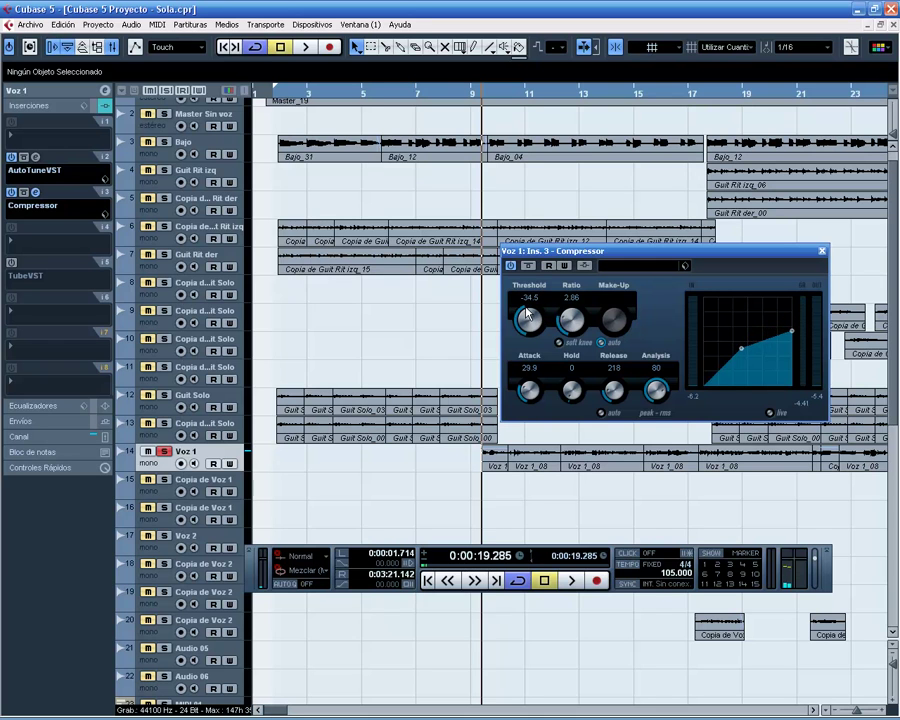
key("space")
key("space")
left_click_drag(528, 314, 541, 315)
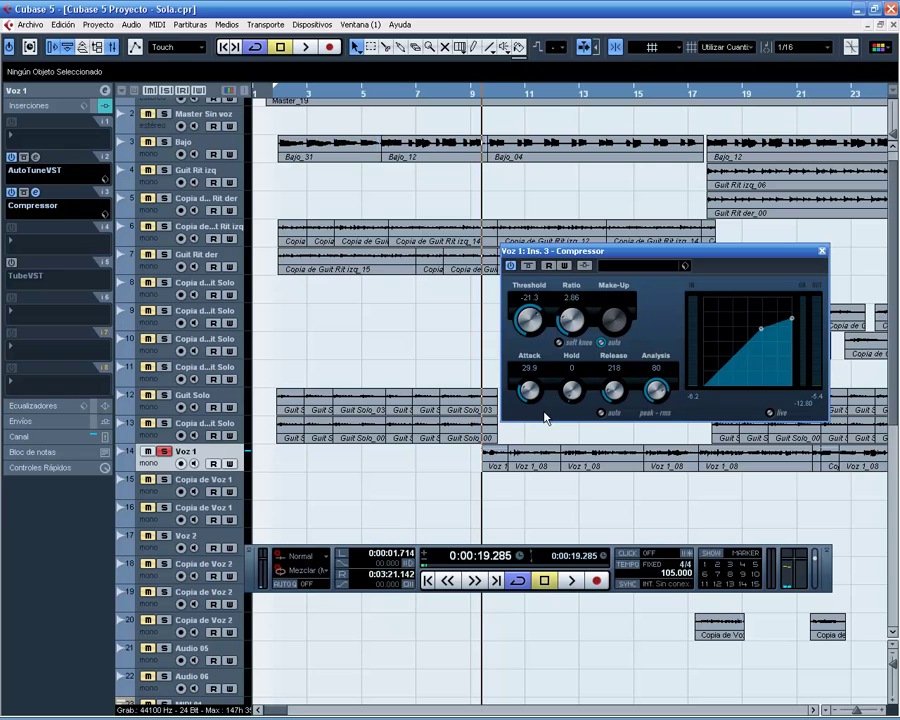
mouse_move(673, 253)
left_mouse_down()
mouse_move(643, 229)
mouse_move(673, 270)
left_mouse_up()
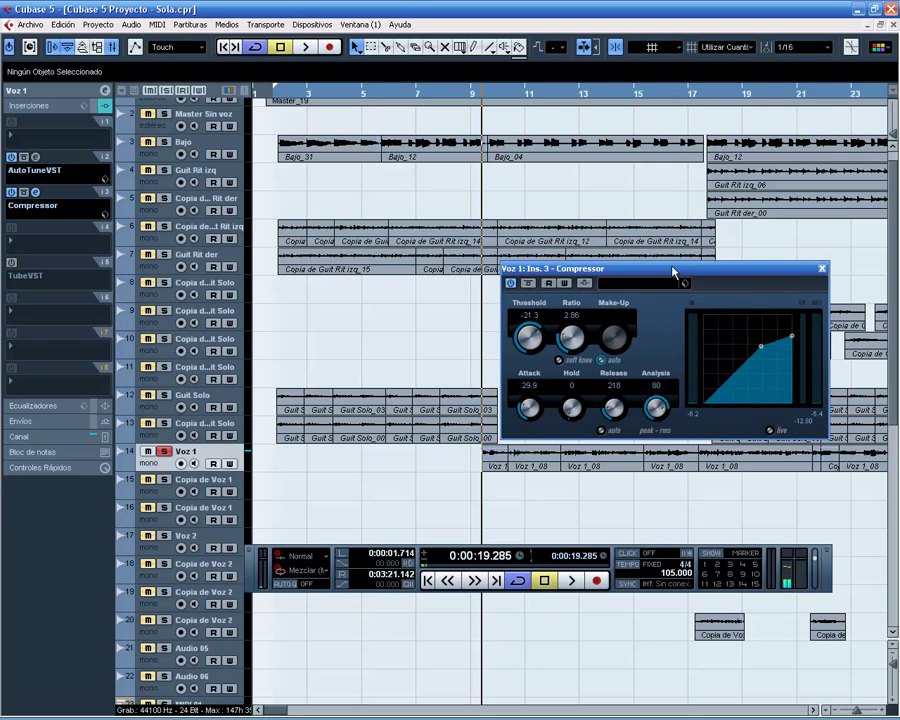
Step: Open the first Voz 1_08 clip in the sample editor, examine the waveform around its first peak, and return to the project
left_click_drag(729, 267, 688, 214)
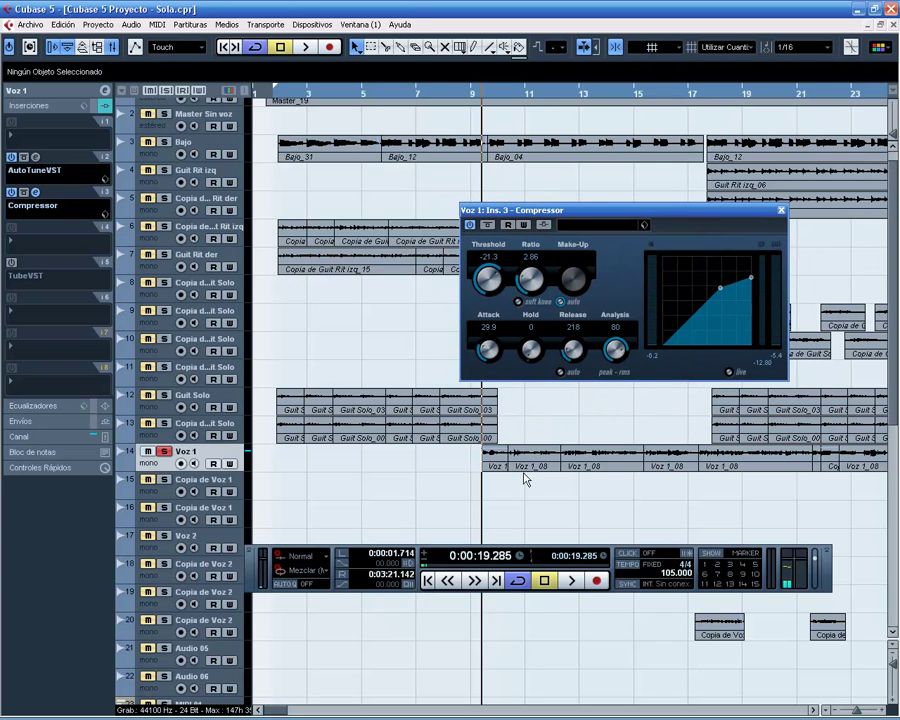
left_click_drag(485, 481, 679, 450)
left_click(673, 489)
left_click(494, 464)
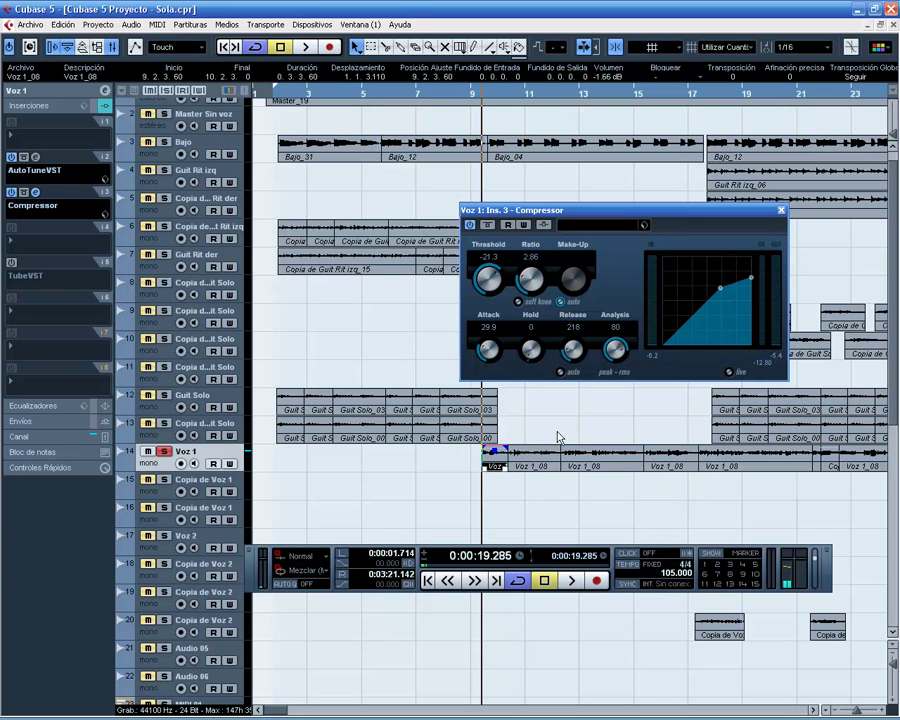
left_click(528, 488)
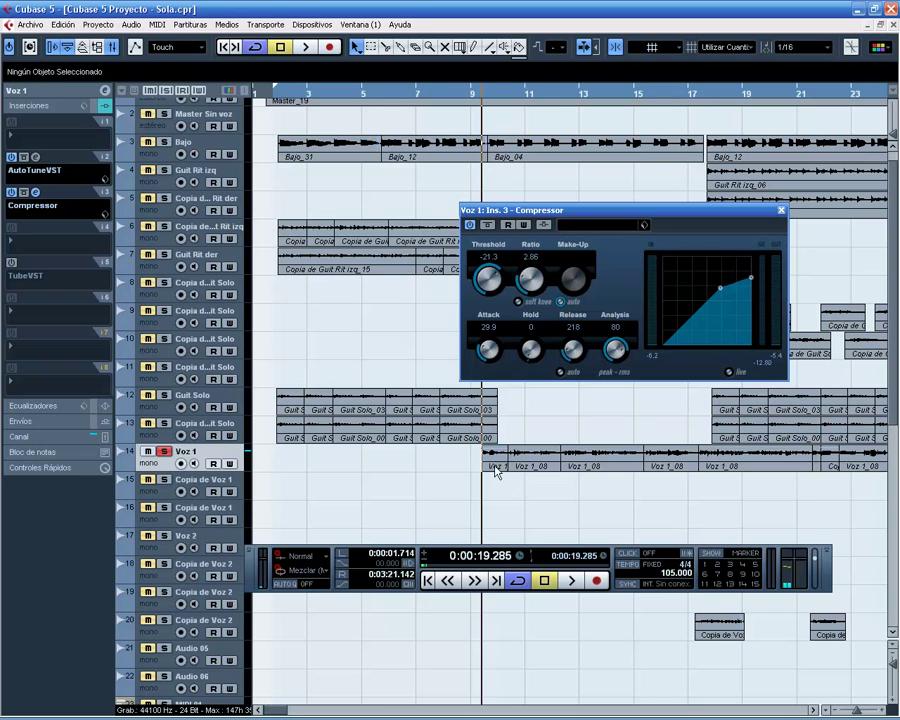
left_click(490, 460)
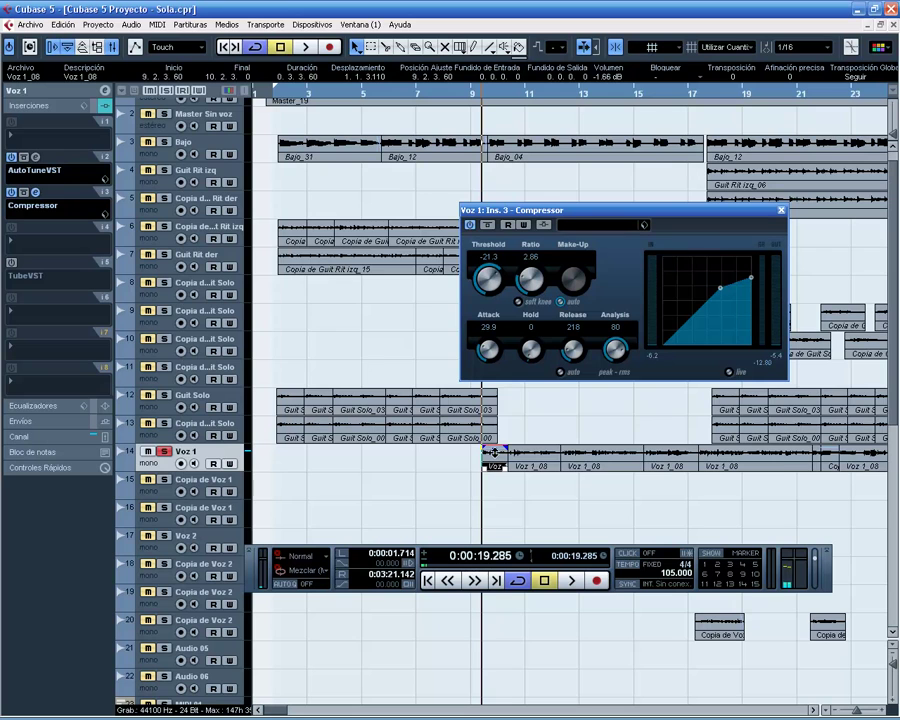
double_click(495, 467)
left_click_drag(212, 408, 233, 408)
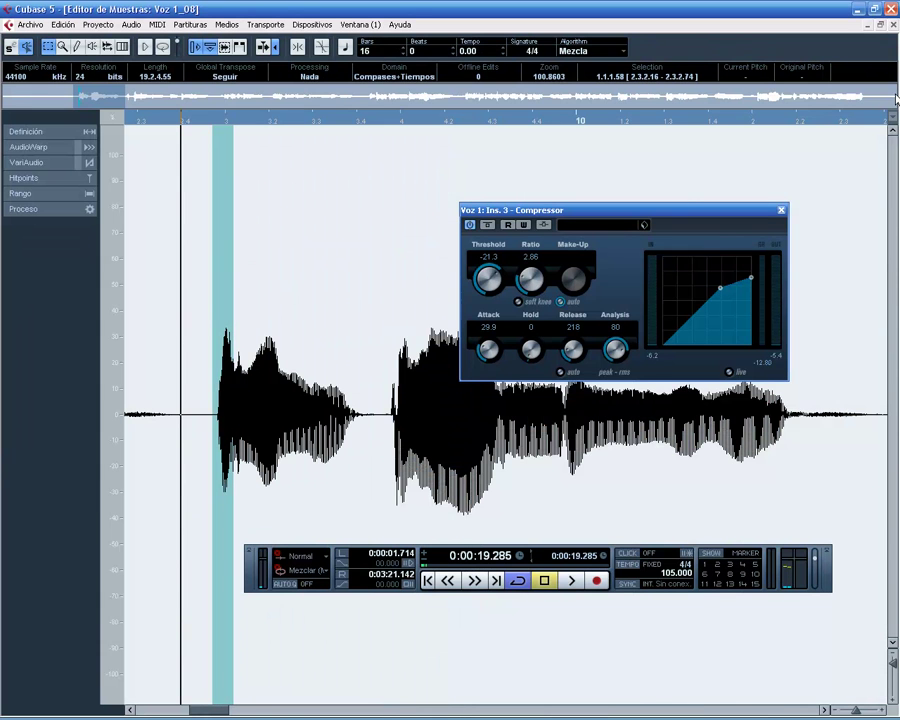
key("Return")
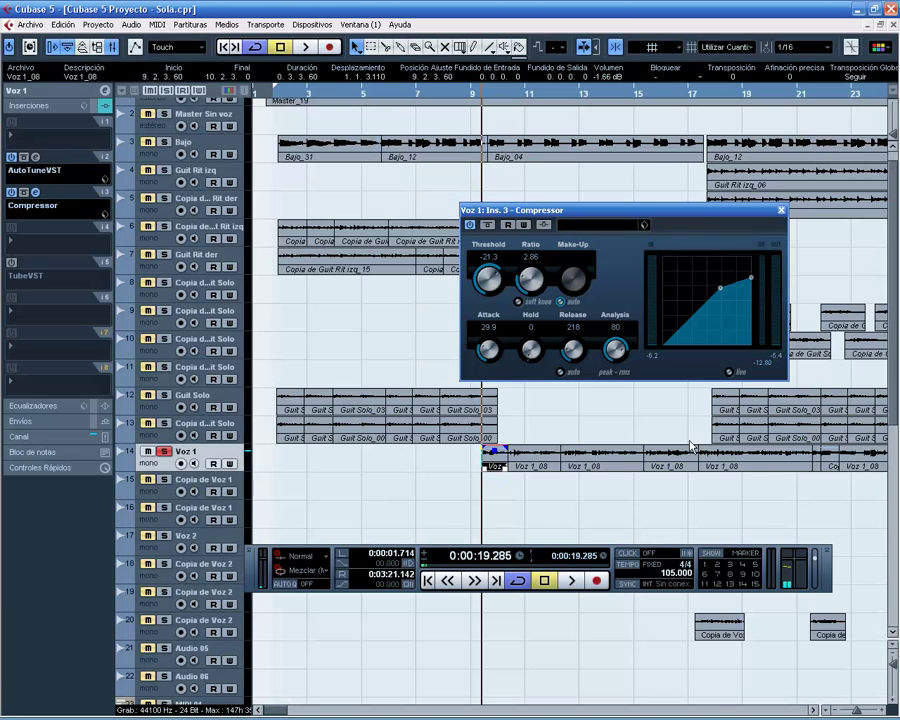
left_click(555, 445)
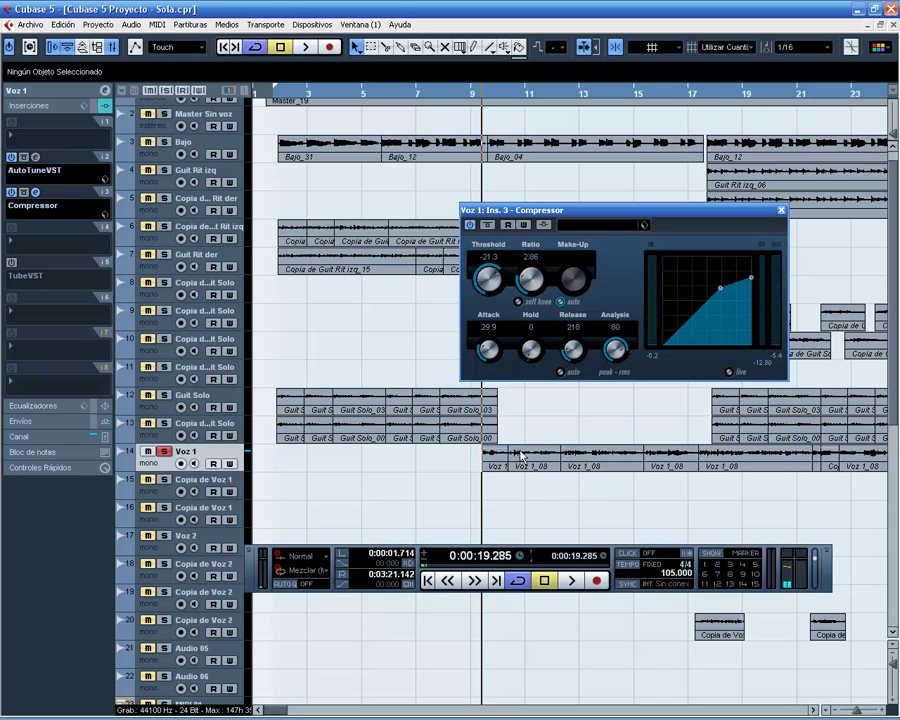
left_click_drag(645, 218, 697, 280)
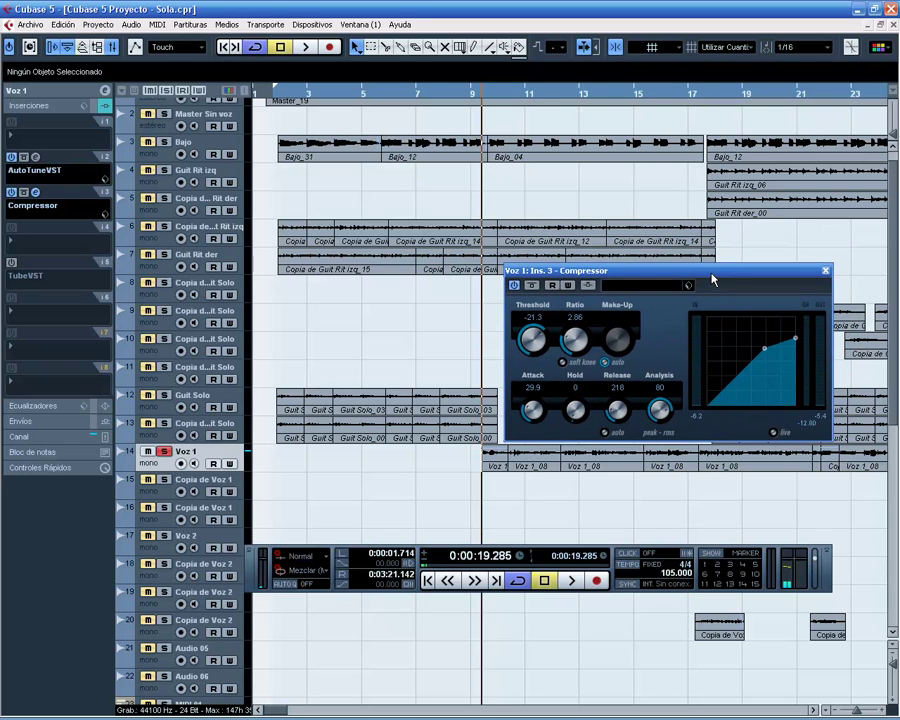
left_click_drag(712, 281, 711, 243)
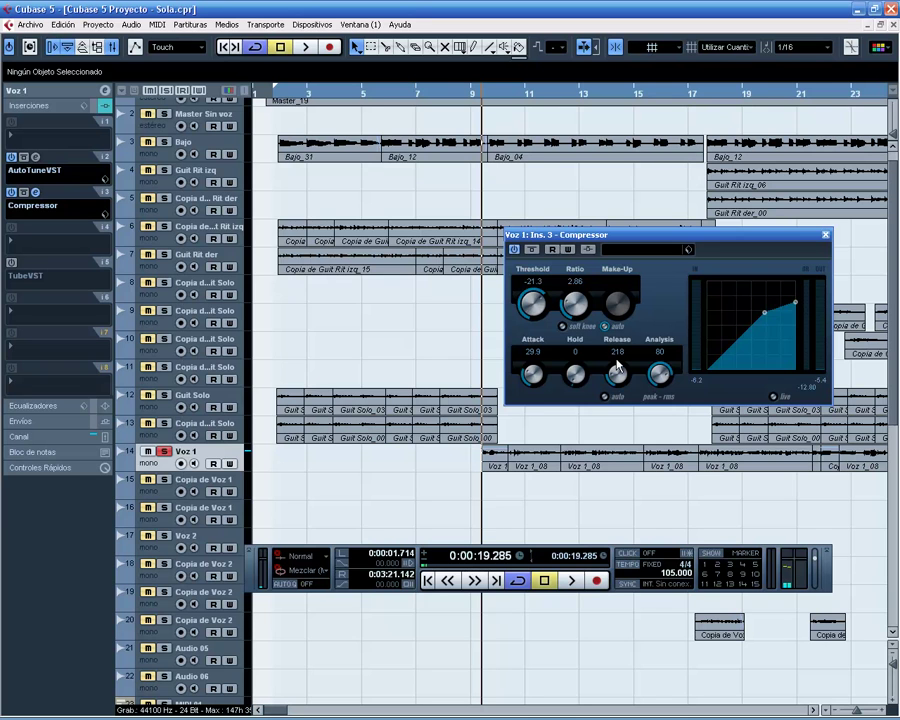
left_click_drag(663, 240, 661, 270)
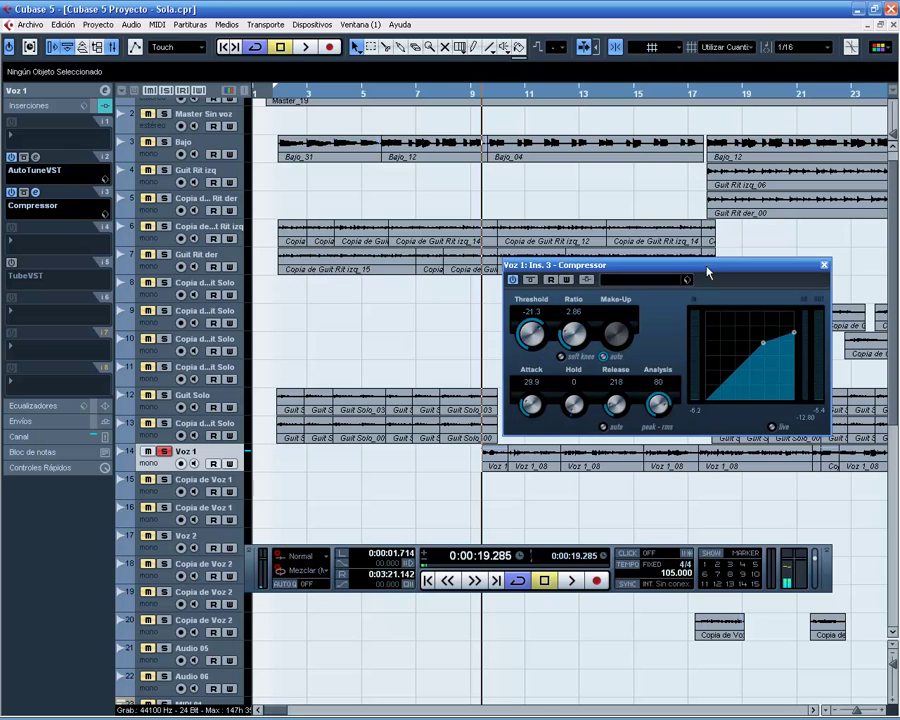
left_click_drag(707, 267, 637, 253)
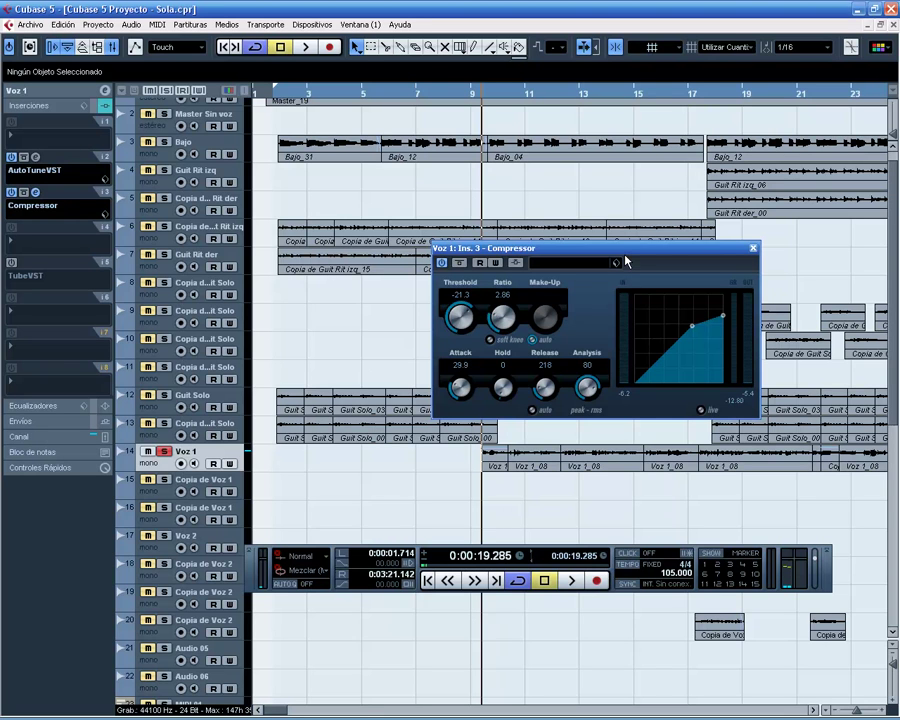
left_click_drag(624, 251, 645, 273)
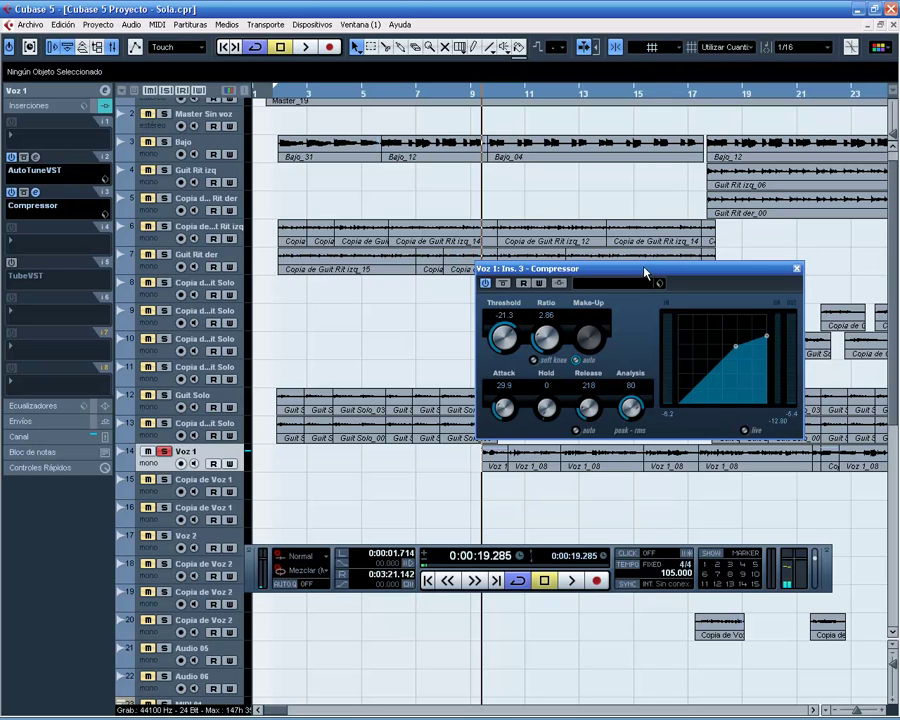
left_click_drag(643, 273, 672, 276)
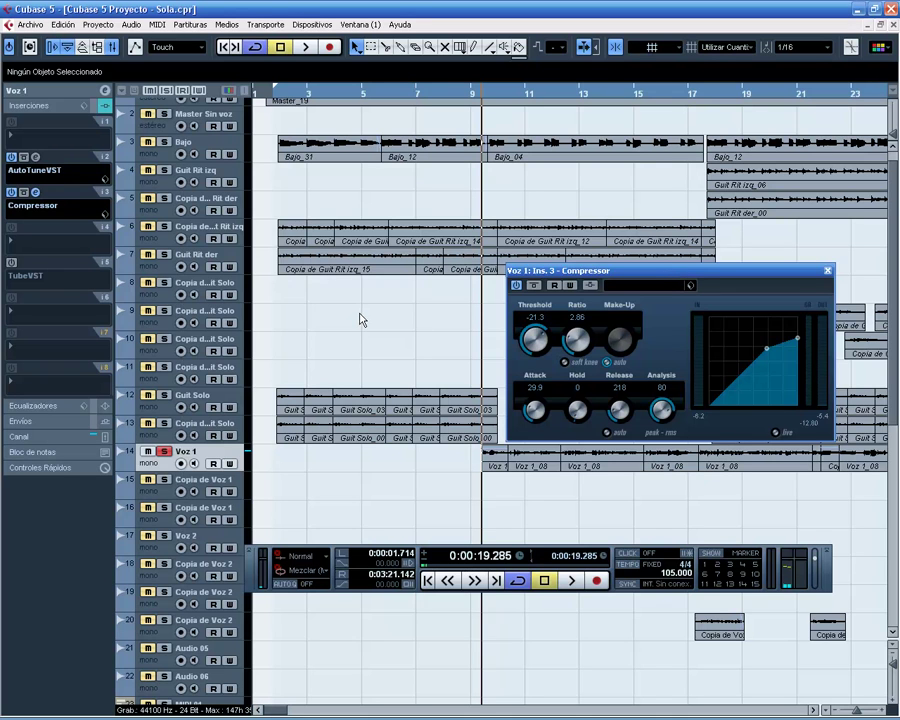
left_click_drag(674, 279, 662, 280)
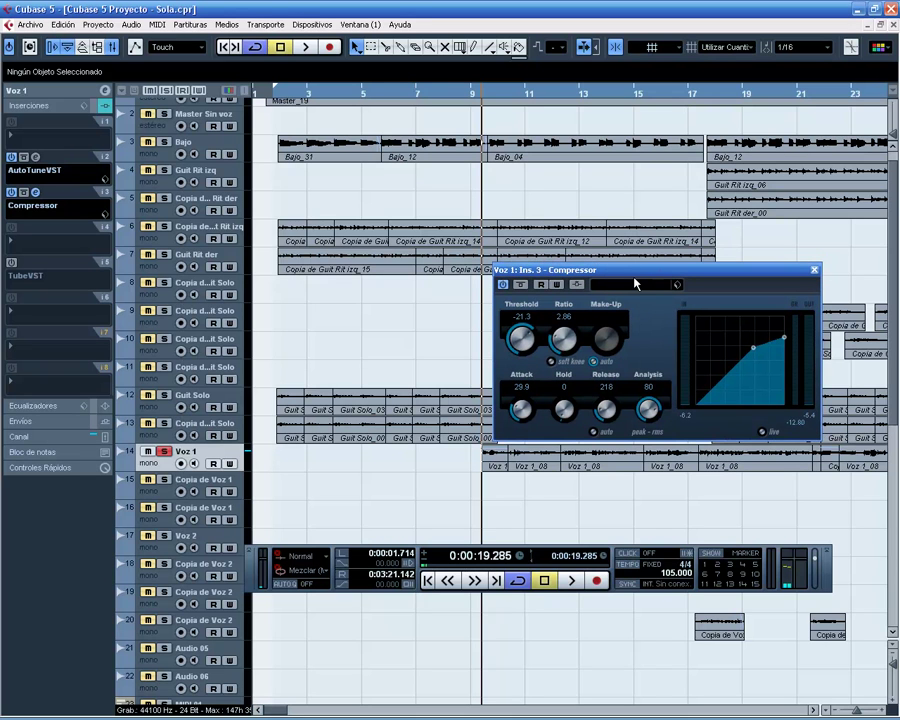
left_click_drag(625, 270, 629, 245)
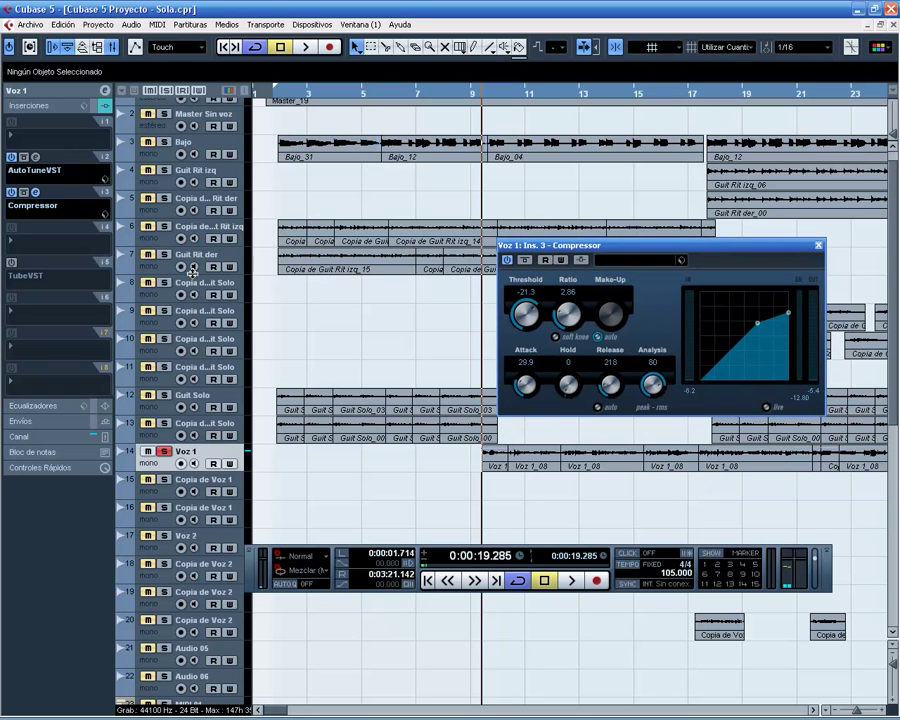
Step: Load the Waves C4 multiband processor into insert slot 4 of the Voz 1 track
left_click(35, 247)
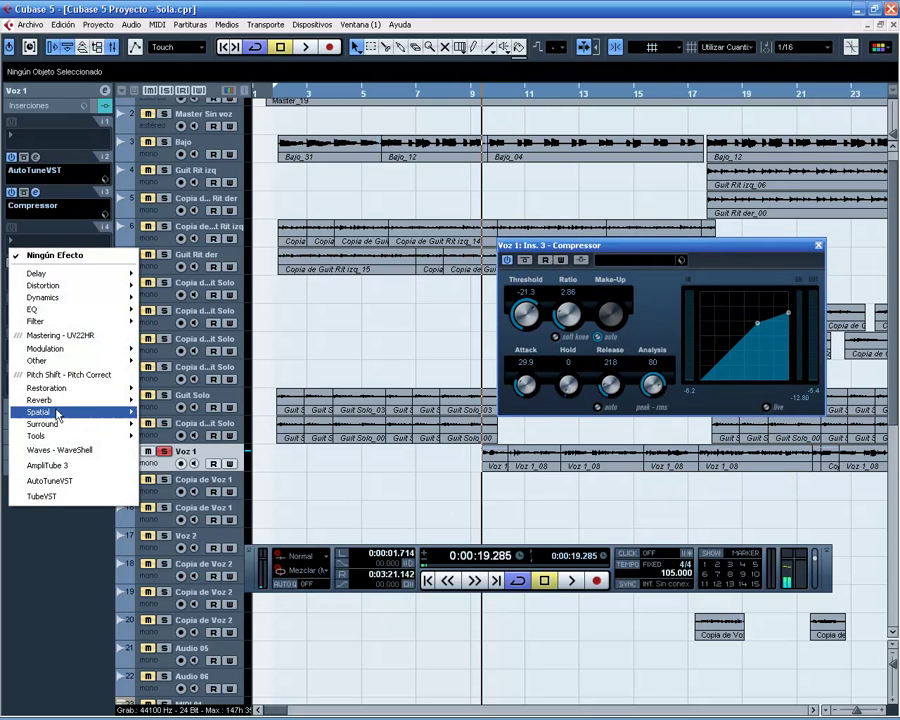
mouse_move(60, 453)
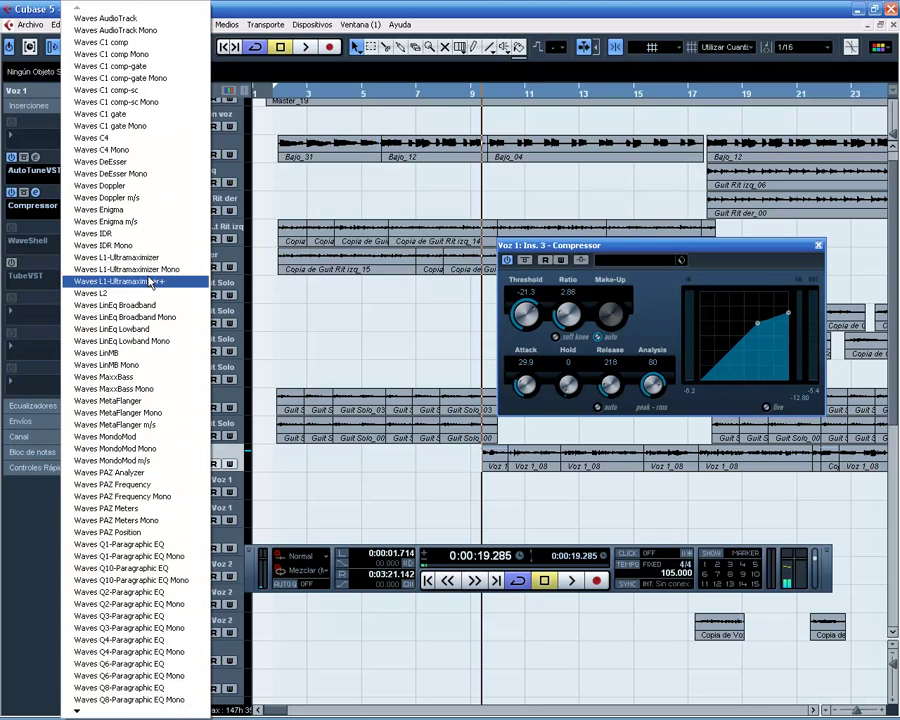
left_click(128, 140)
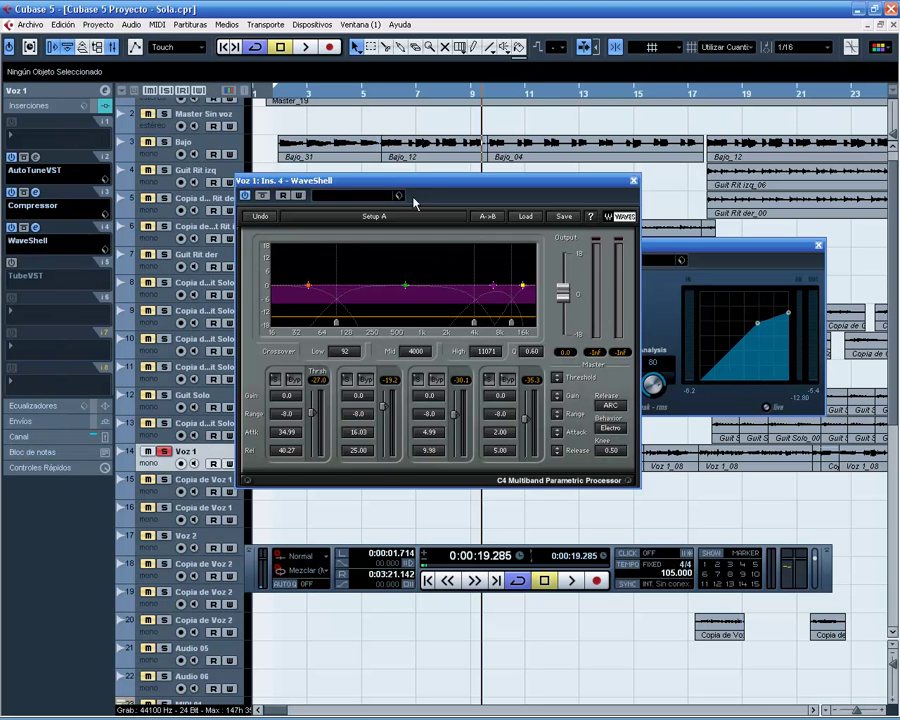
Step: Set the C4's crossover frequencies to 107 for low, 1297 for mid and 9310 for high
left_click_drag(418, 184, 563, 182)
left_click_drag(615, 321, 591, 321)
left_click_drag(651, 322, 573, 321)
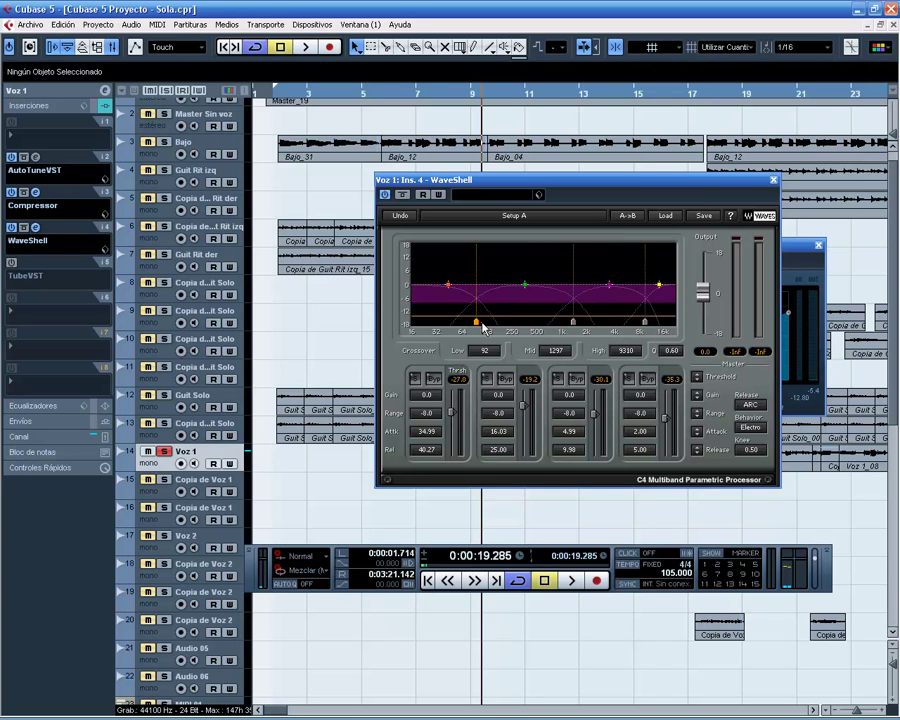
left_click_drag(476, 321, 482, 323)
Step: Set the C4's low band to threshold -25.3 and gain 0.9, and the second band's threshold to -27.0
left_click_drag(454, 410, 454, 410)
left_click_drag(526, 408, 526, 414)
left_click(427, 395)
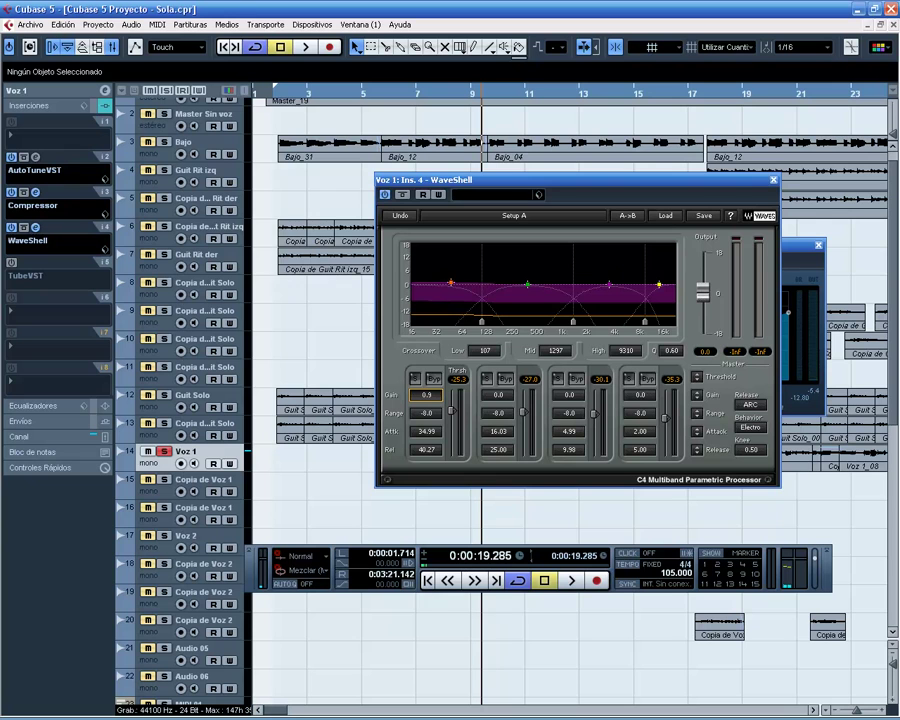
Step: Return the C4's low band gain to 0.0 and raise the second band's gain to 0.4 with its graph marker
left_click_drag(668, 181, 620, 205)
left_click(396, 302)
left_click_drag(473, 302, 473, 301)
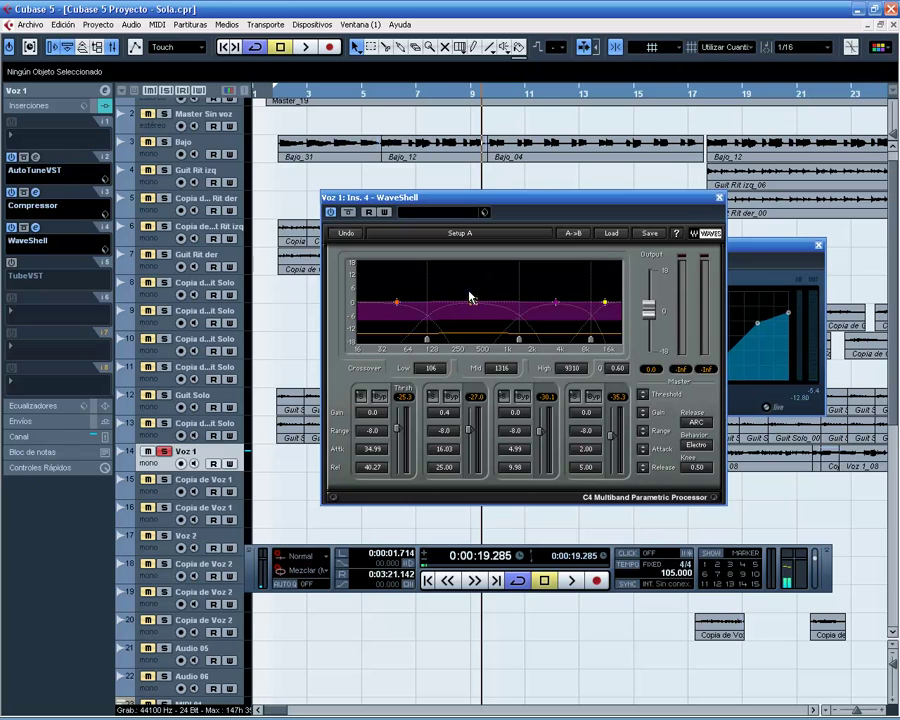
Step: Try a range of -1.4 on the C4's low band and bring it back to -8.0
left_click_drag(530, 199, 555, 175)
mouse_move(381, 402)
left_mouse_down()
mouse_move(381, 431)
mouse_move(381, 398)
left_mouse_up()
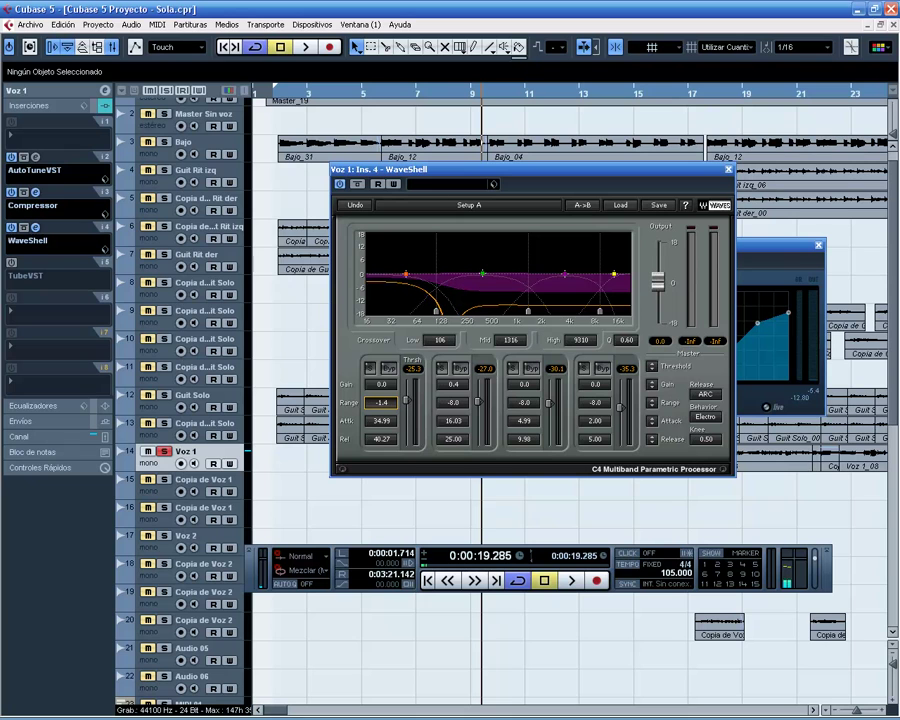
left_click_drag(381, 402, 381, 438)
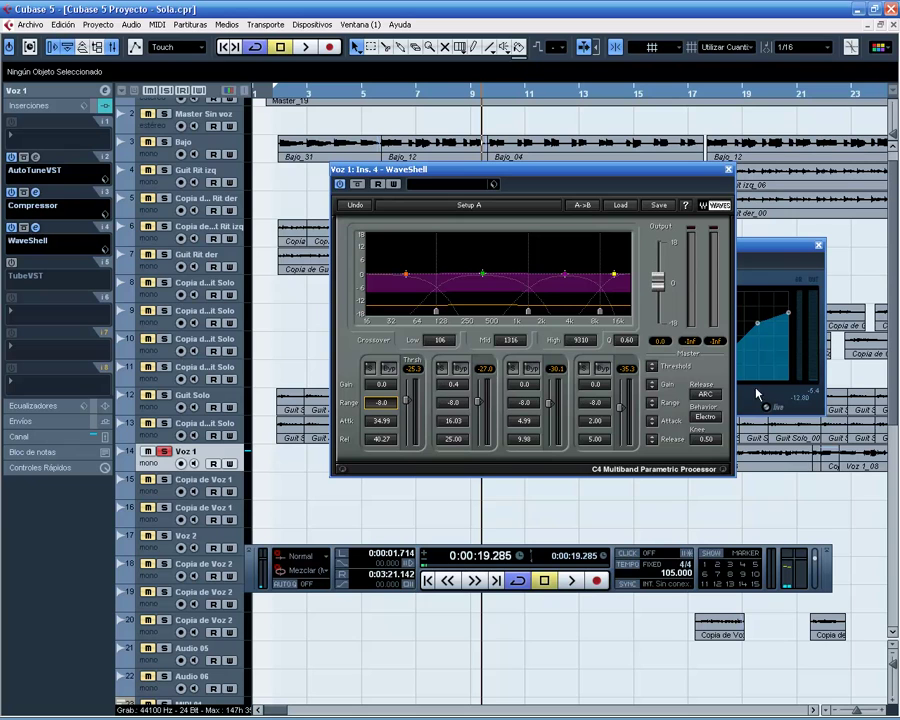
Step: Set the C4's master knee to 0.46
left_click(716, 441)
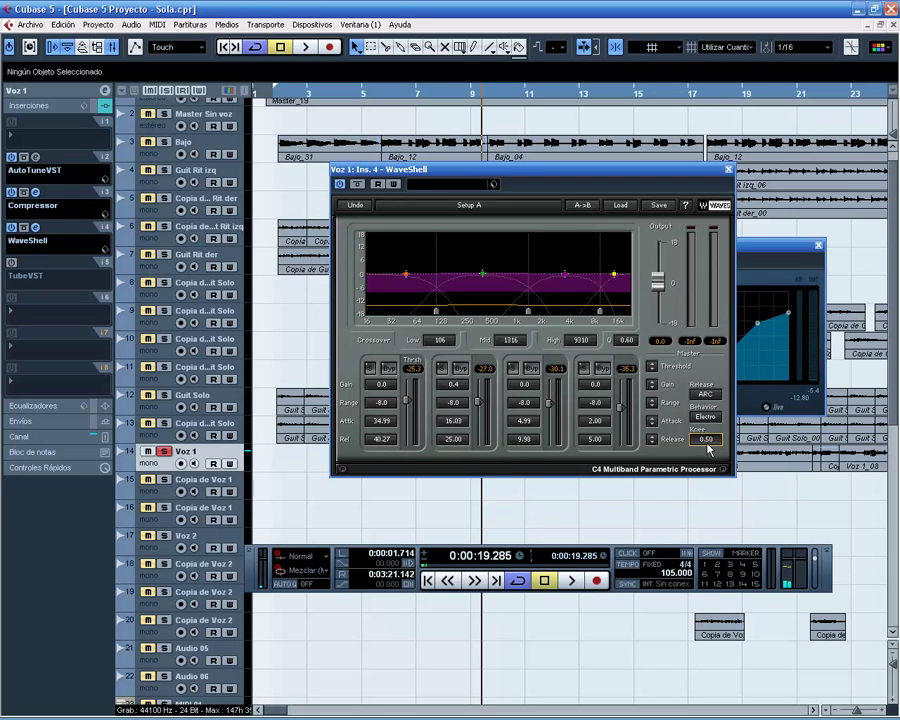
mouse_move(703, 438)
left_mouse_down()
mouse_move(703, 426)
mouse_move(703, 450)
mouse_move(703, 432)
left_mouse_up()
left_click_drag(706, 439, 694, 366)
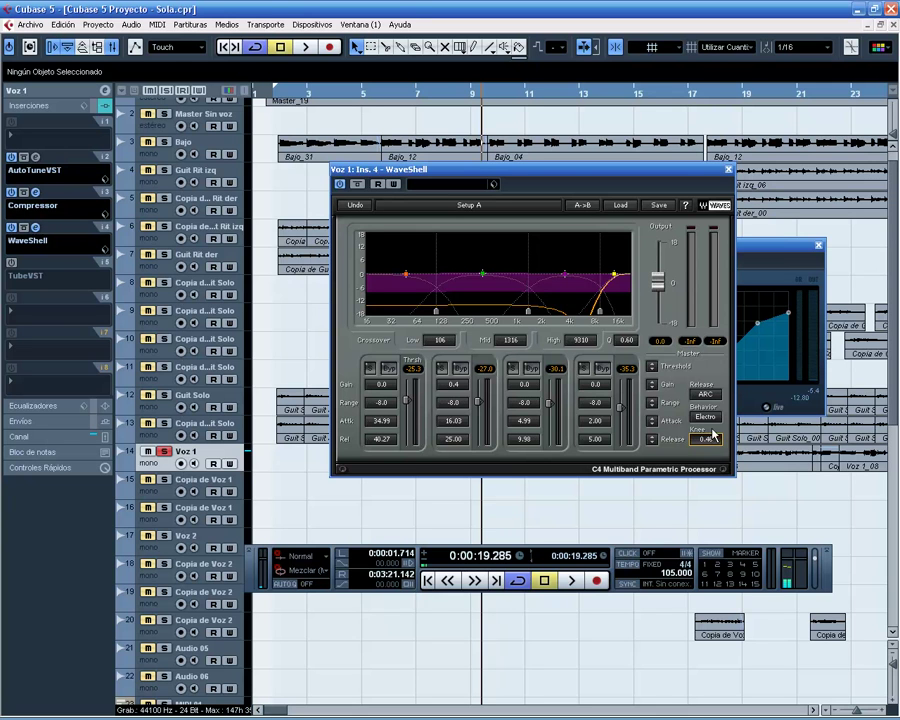
Step: Close the C4 window and reposition the Compressor window over the upper tracks of the project
left_click_drag(568, 177, 528, 164)
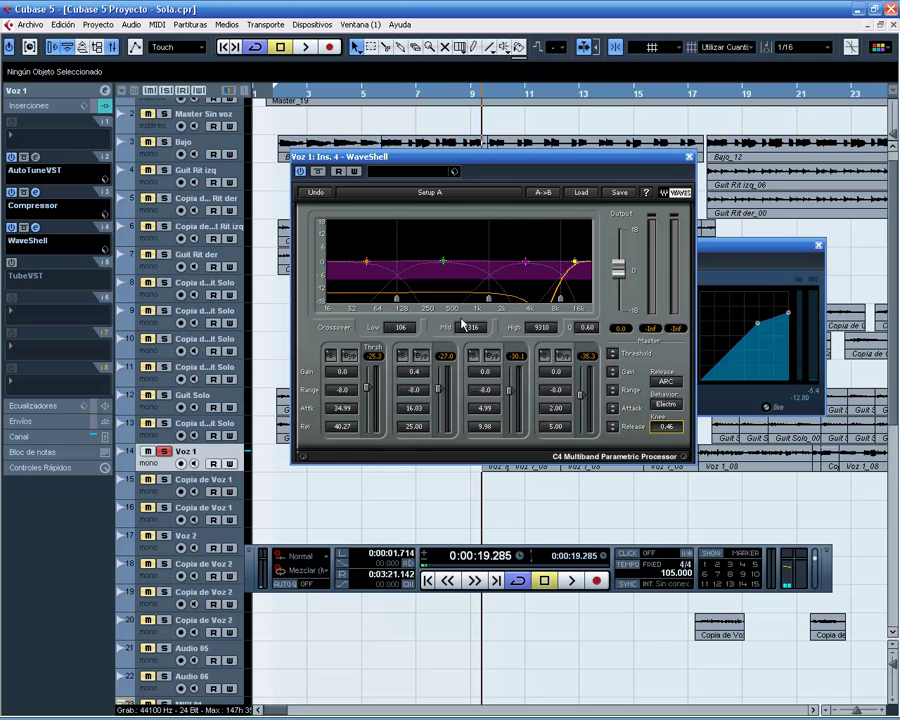
left_click(688, 162)
left_click_drag(686, 250, 555, 195)
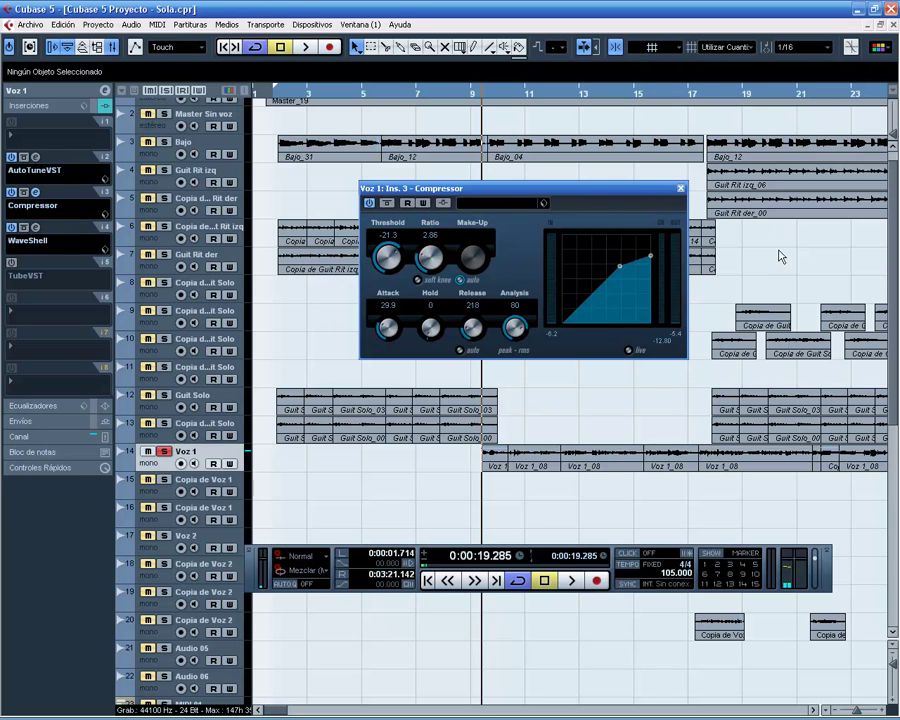
left_click_drag(540, 191, 520, 206)
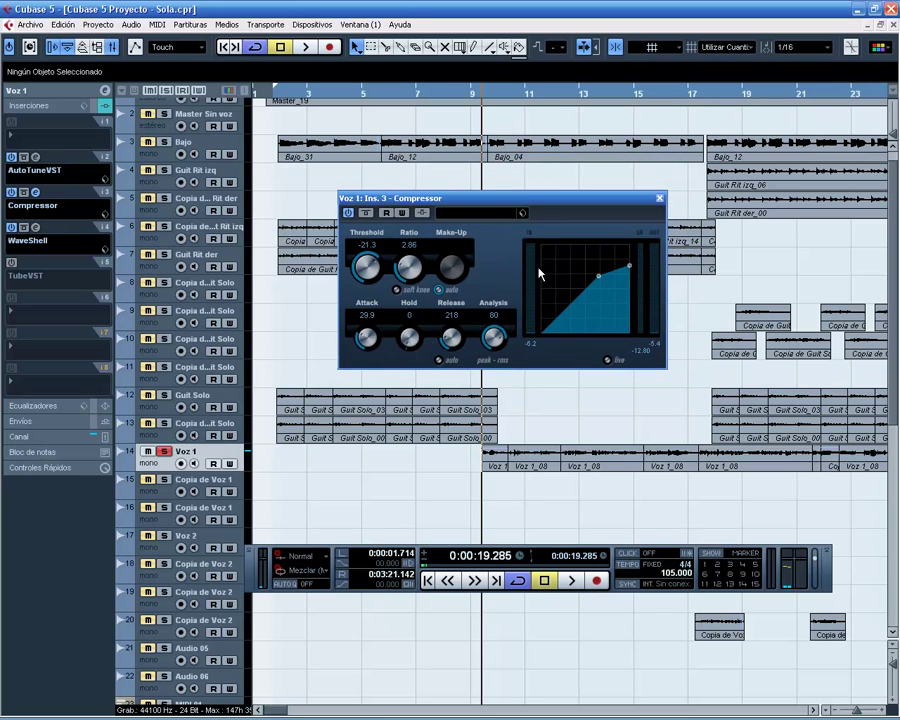